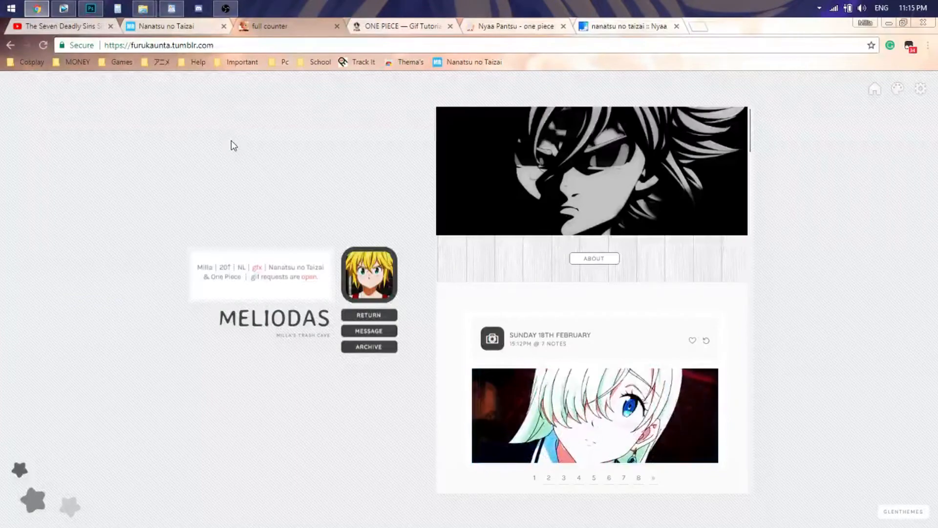
# Step: Look through the opening of the Gif Tutorial post on the ONE PIECE blog and open the full counter blog
pyautogui.click(374, 27)
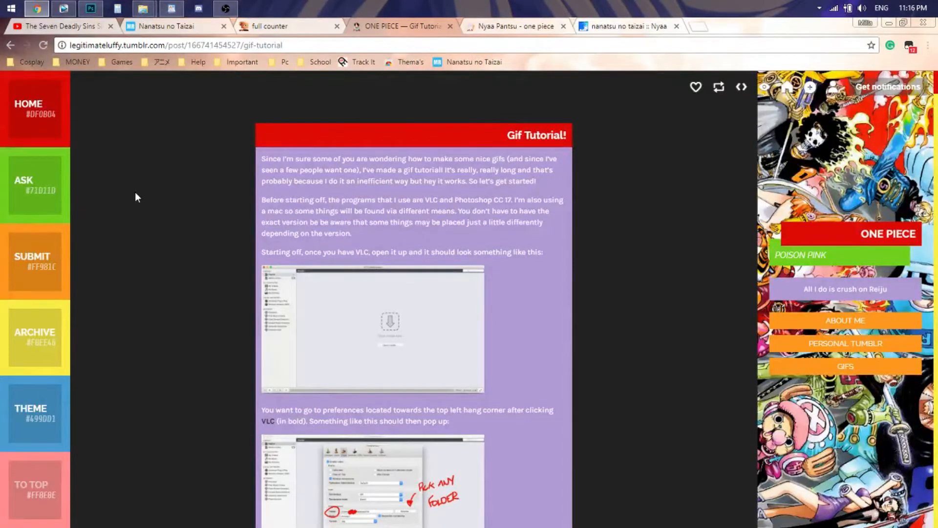
pyautogui.scroll(-2, 135, 191)
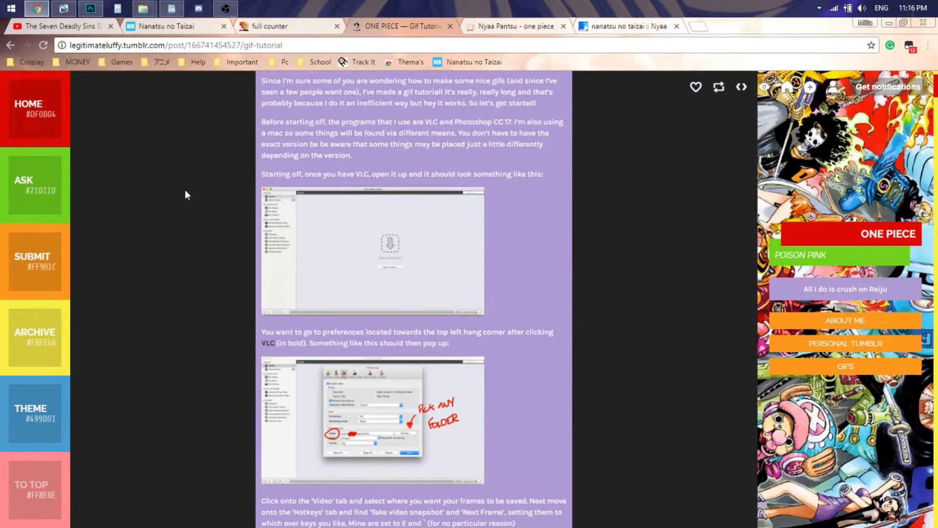
pyautogui.scroll(1, 186, 191)
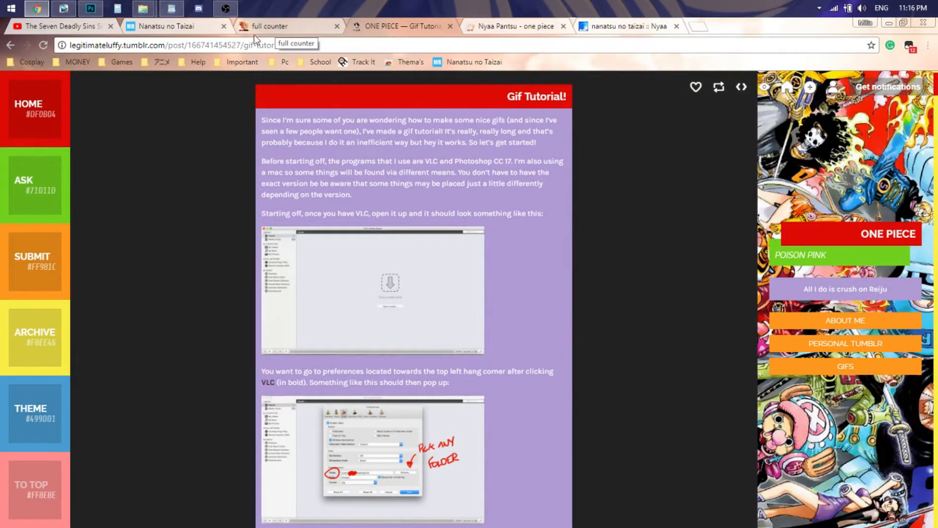
pyautogui.click(280, 27)
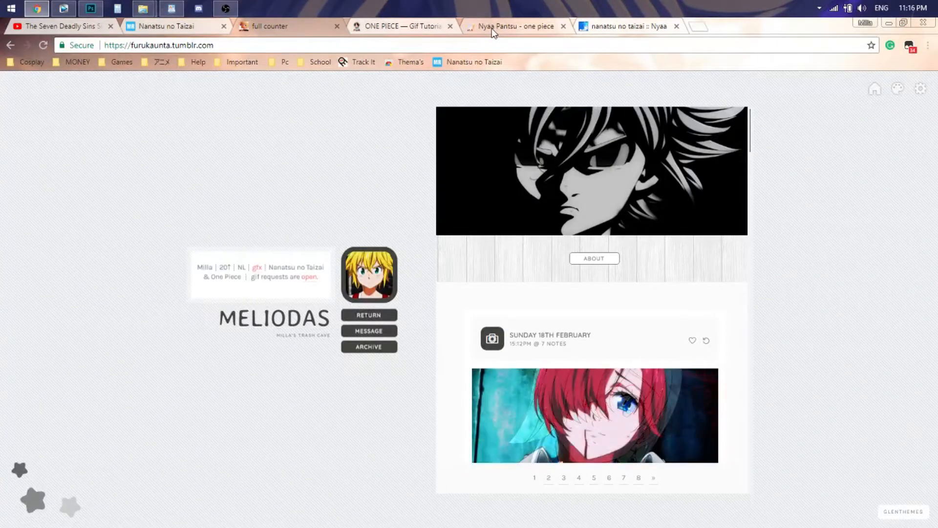
# Step: Examine the One Piece listings on Nyaa Pantsu and the Nanatsu no Taizai listings on Nyaa as raw video sources
pyautogui.click(523, 26)
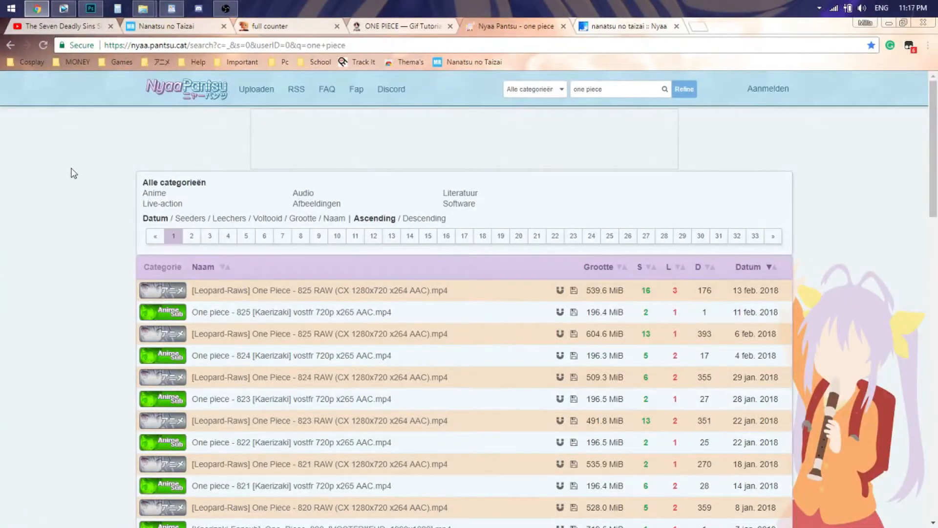
pyautogui.scroll(-1, 74, 174)
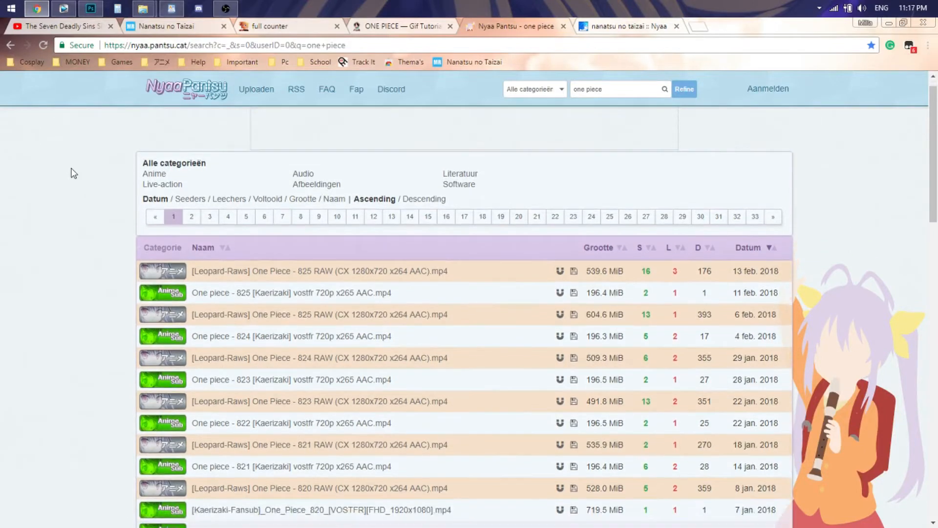
pyautogui.scroll(-1, 73, 174)
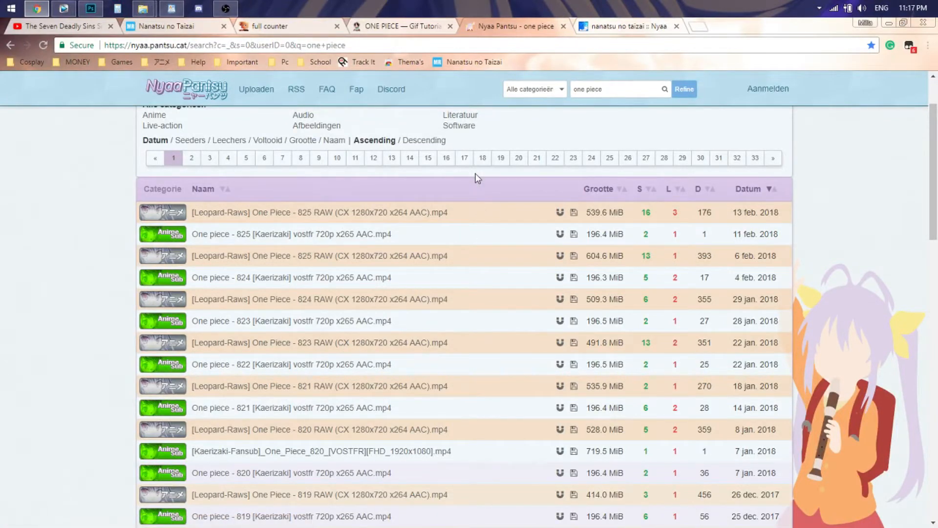
pyautogui.click(606, 30)
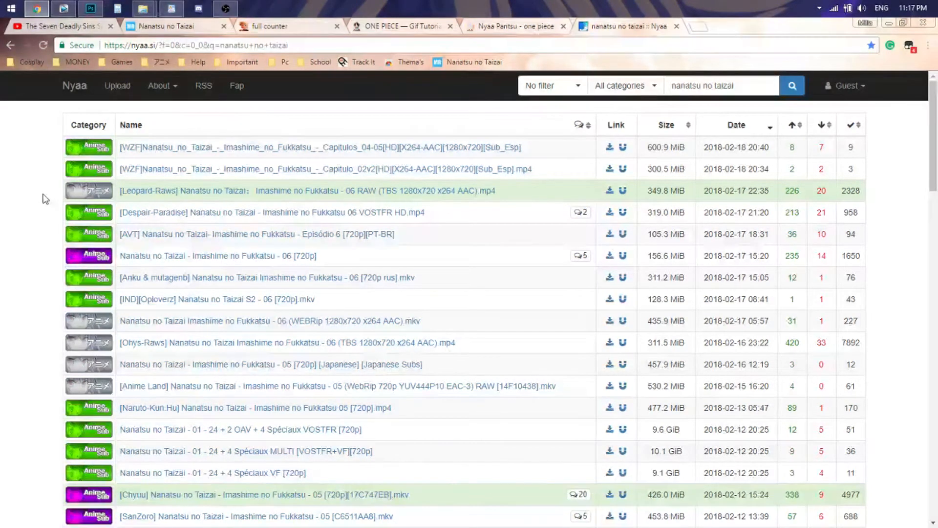
pyautogui.scroll(-2, 42, 225)
pyautogui.scroll(2, 47, 277)
# Step: Switch to Vegas Pro and import gfsreq.mp4 from the Opening-Ending Creditless folder as project media
pyautogui.click(64, 8)
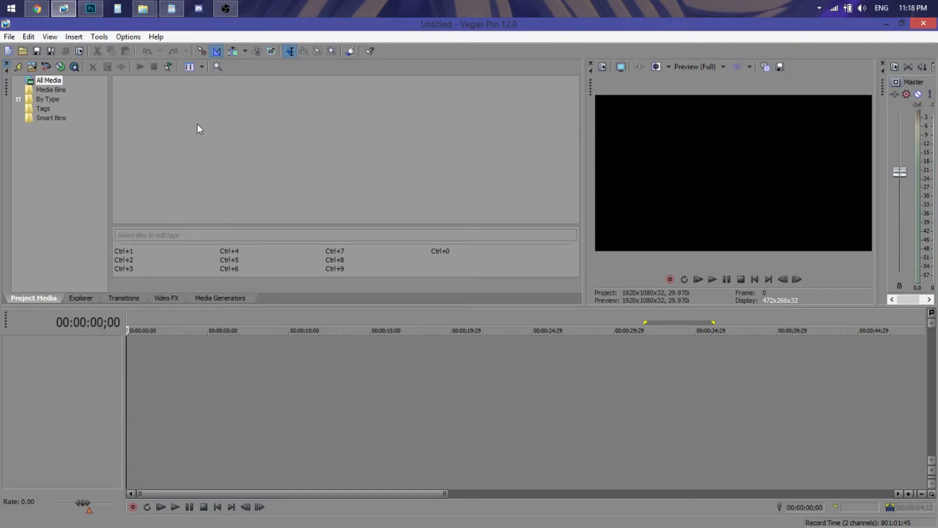
pyautogui.click(11, 37)
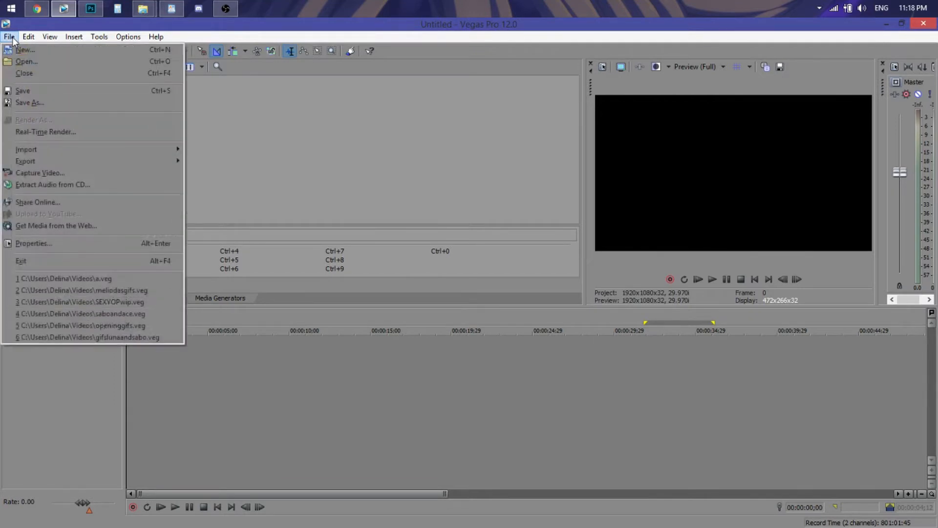
pyautogui.moveTo(166, 148)
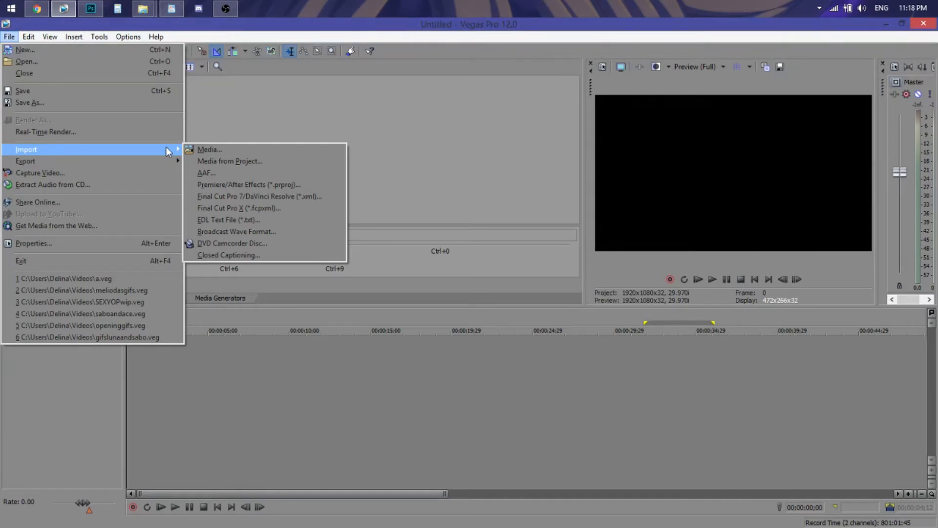
pyautogui.click(202, 149)
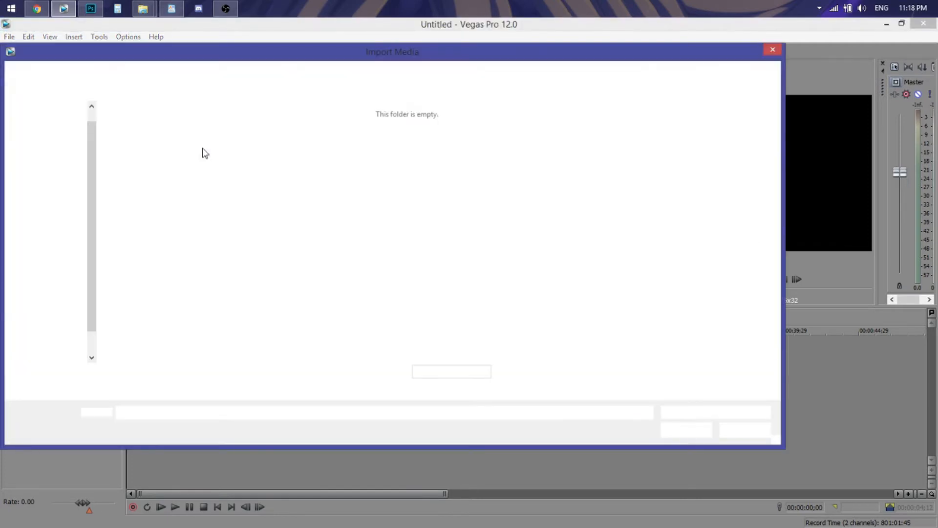
pyautogui.moveTo(252, 60); pyautogui.dragTo(293, 71)
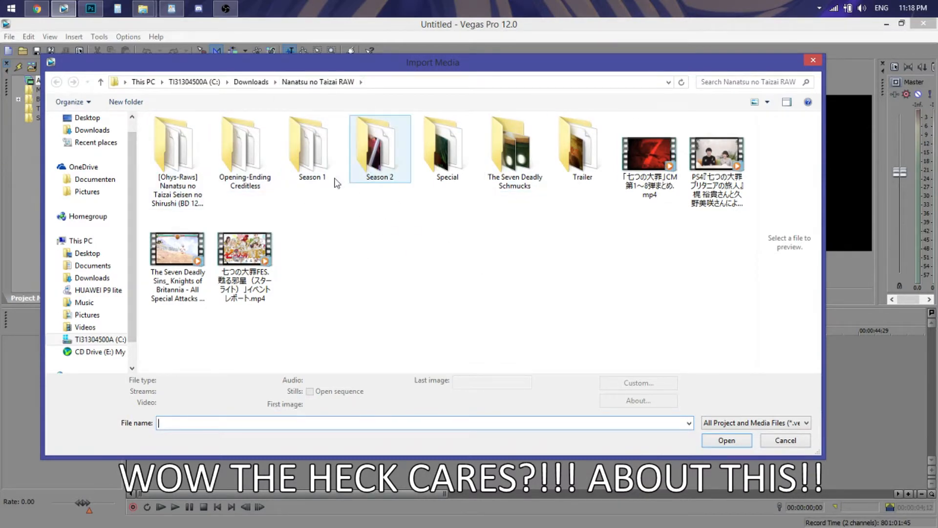
pyautogui.doubleClick(245, 152)
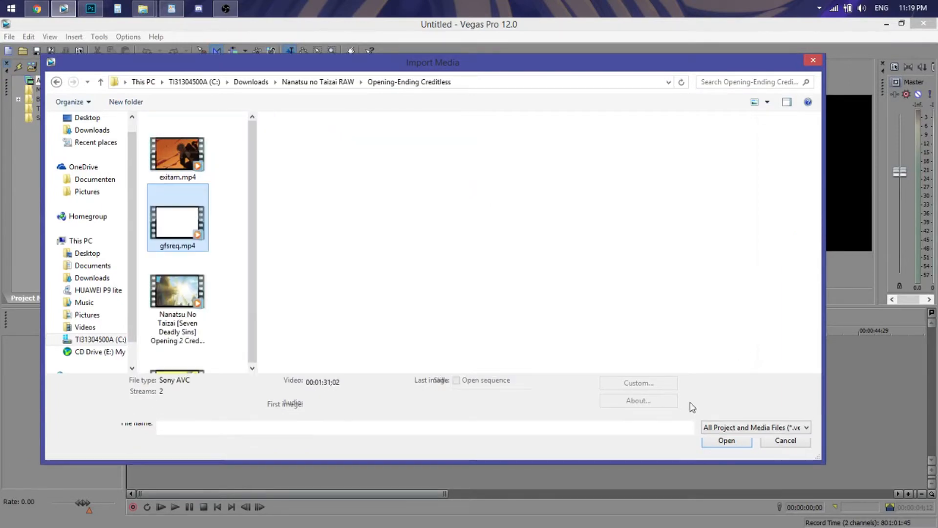
pyautogui.click(724, 452)
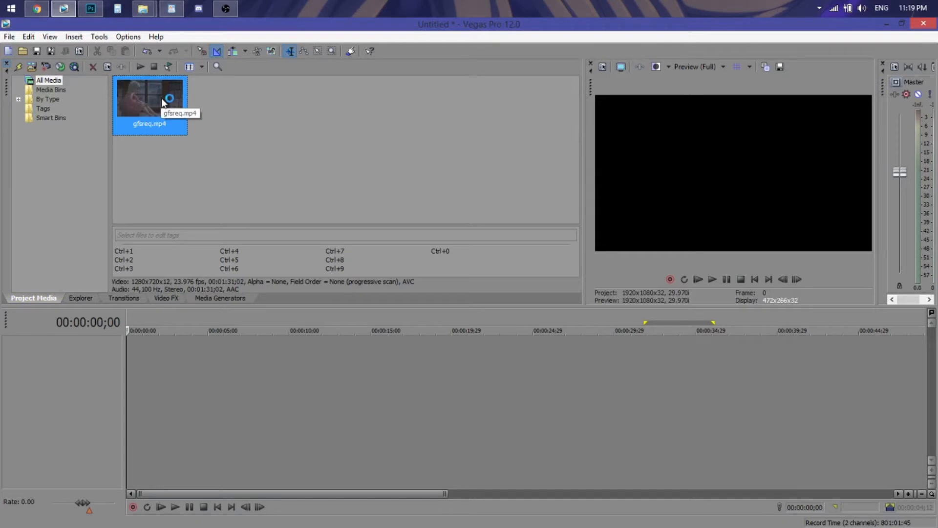
# Step: Place gfsreq.mp4 at the start of the timeline and match the project video settings to this media
pyautogui.moveTo(150, 92); pyautogui.dragTo(121, 371)
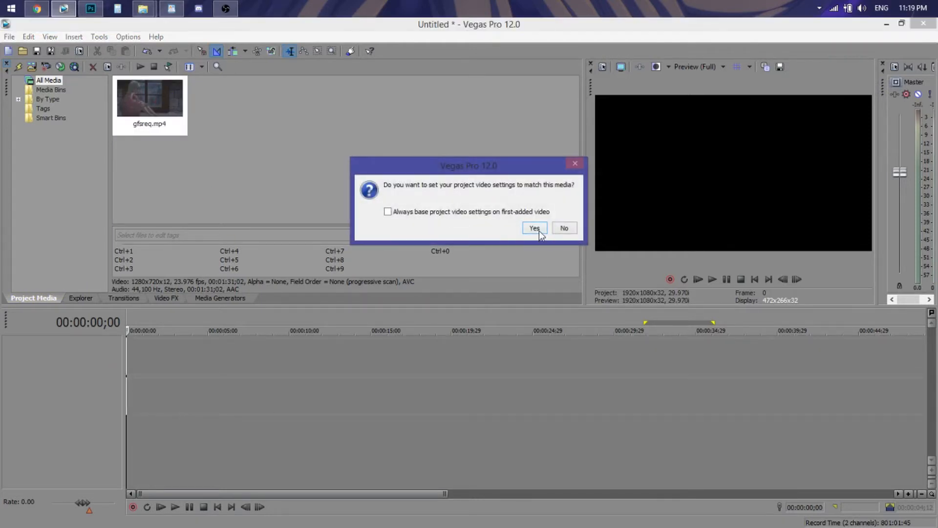
pyautogui.click(535, 228)
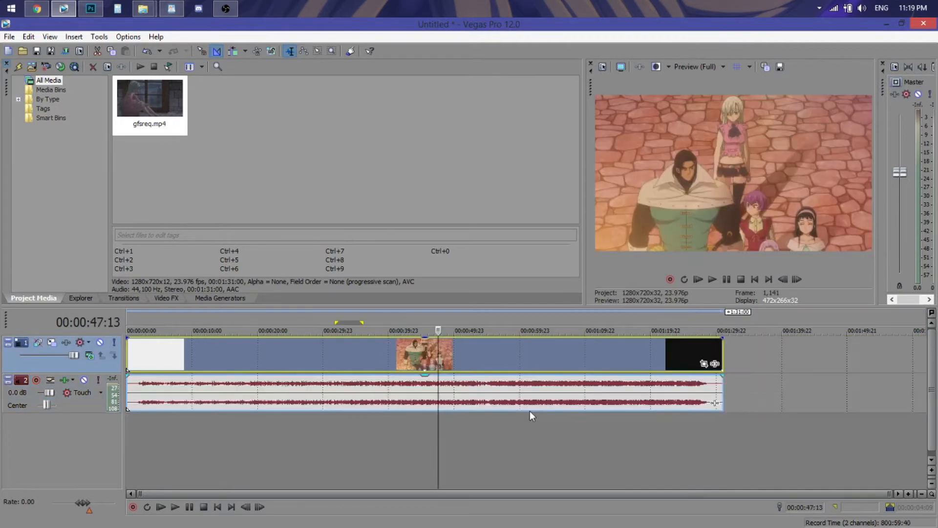
# Step: Split the clip at 00:00:50:23, where the shot of the blond character against the sunset sky starts
pyautogui.press('Right')
pyautogui.press('Right')
pyautogui.press('Right')
pyautogui.press('space')
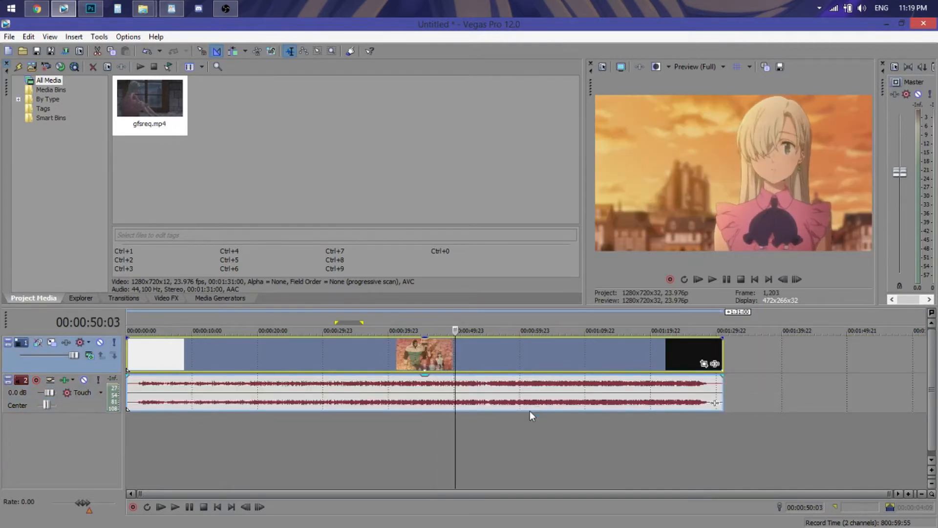
pyautogui.press('Left')
pyautogui.press('Left')
pyautogui.press('Left')
pyautogui.press('Left')
pyautogui.press('Left')
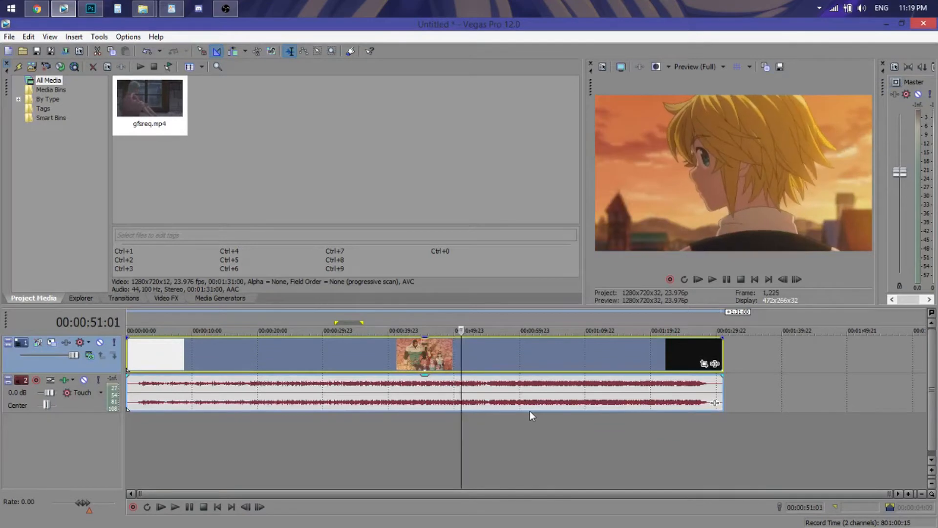
pyautogui.press('Right')
pyautogui.press('Right')
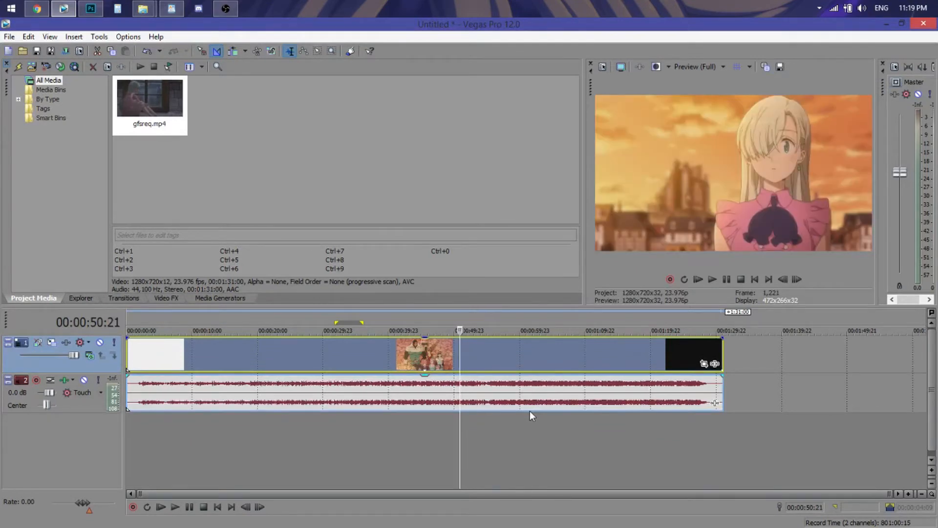
pyautogui.press('s')
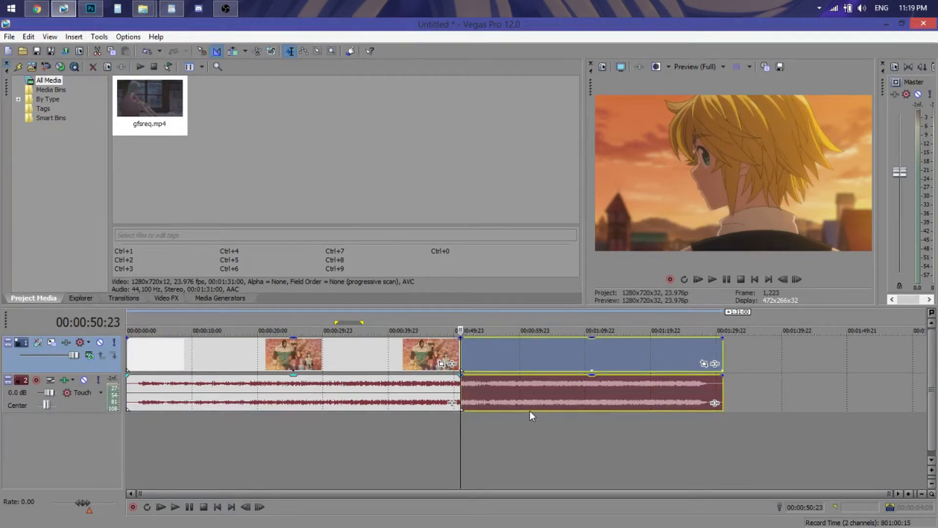
# Step: Split the remaining clip at 00:00:53:07, at the end of the blond character's shot
pyautogui.click(478, 363)
pyautogui.click(470, 354)
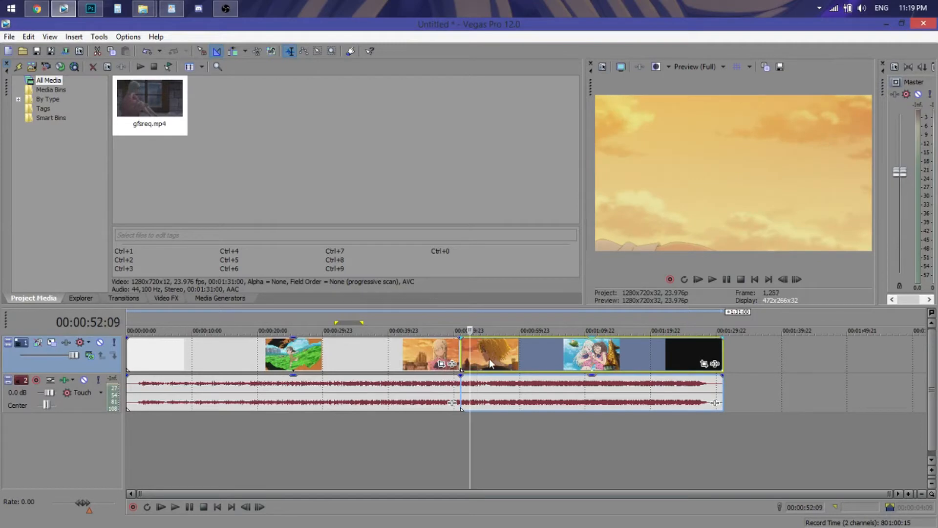
pyautogui.press('Right')
pyautogui.press('Right')
pyautogui.press('Right')
pyautogui.press('Right')
pyautogui.press('Right')
pyautogui.press('Right')
pyautogui.press('Right')
pyautogui.press('Right')
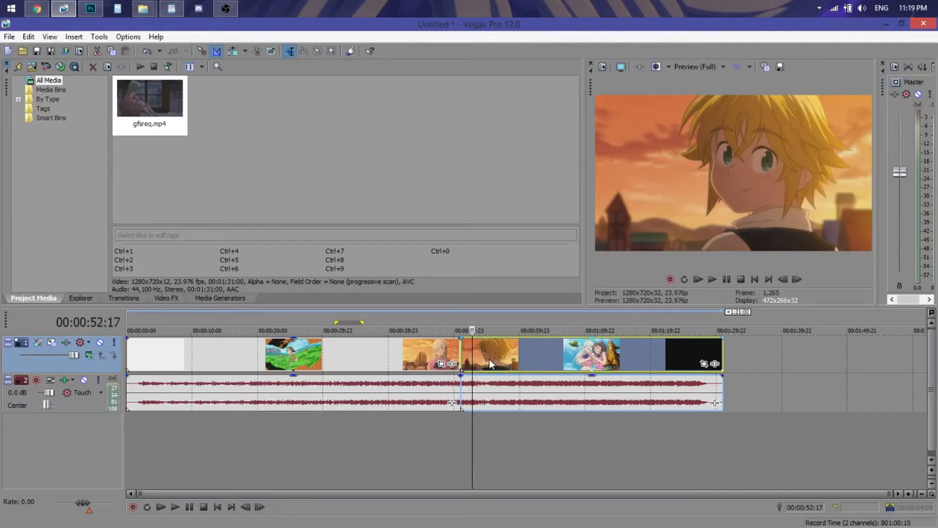
pyautogui.press('Right')
pyautogui.press('Right')
pyautogui.press('Right')
pyautogui.press('Right')
pyautogui.press('Right')
pyautogui.press('Right')
pyautogui.press('Right')
pyautogui.press('Right')
pyautogui.press('Right')
pyautogui.press('Right')
pyautogui.press('Right')
pyautogui.press('Right')
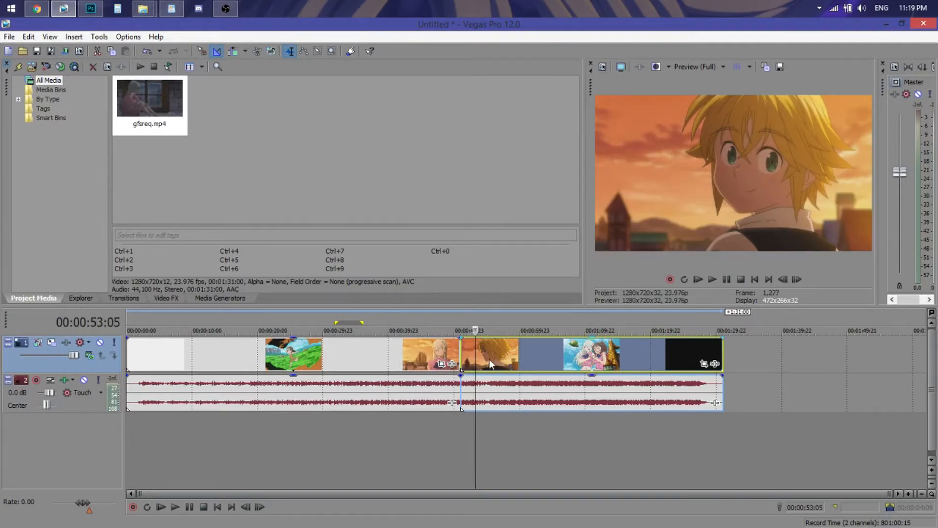
pyautogui.press('Right')
pyautogui.press('Right')
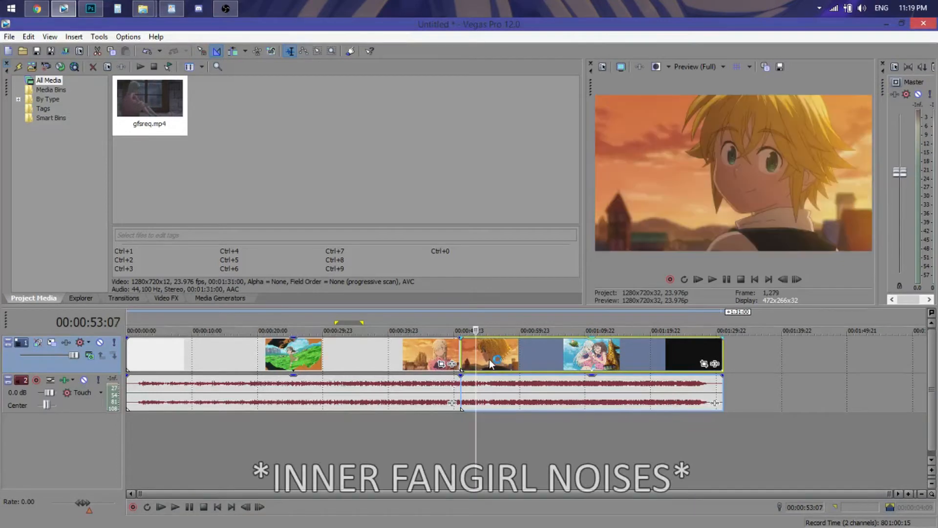
pyautogui.press('s')
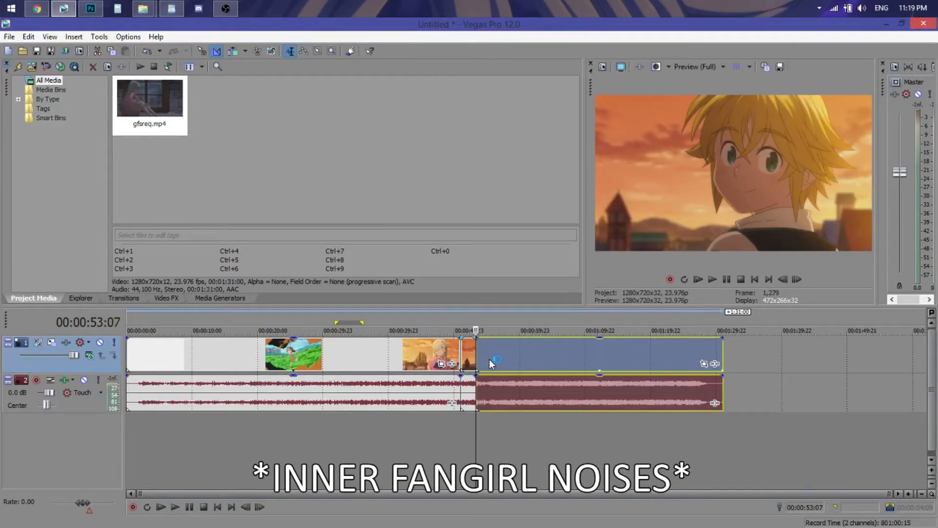
# Step: Mark a loop region from 00:00:50:23 to 00:00:53:09 over the cut-out shot
pyautogui.moveTo(477, 323); pyautogui.dragTo(462, 323)
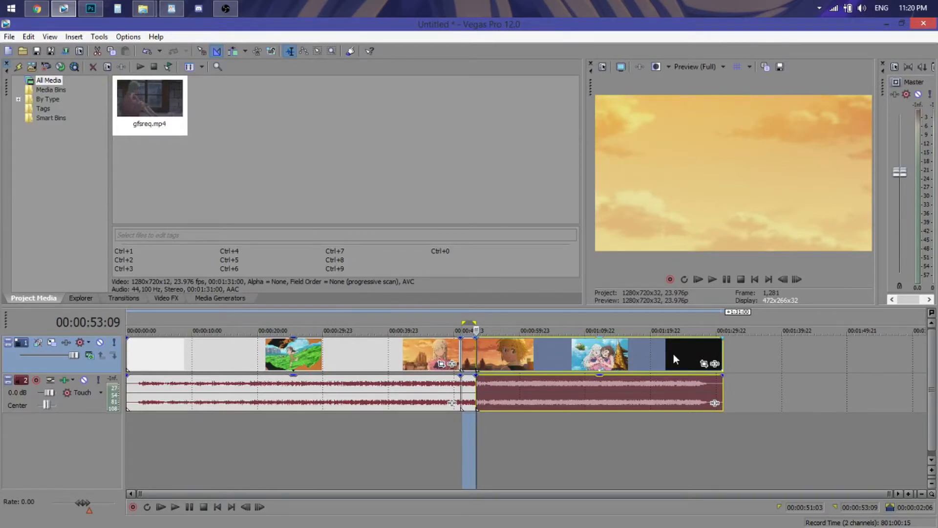
pyautogui.scroll(1, 498, 353)
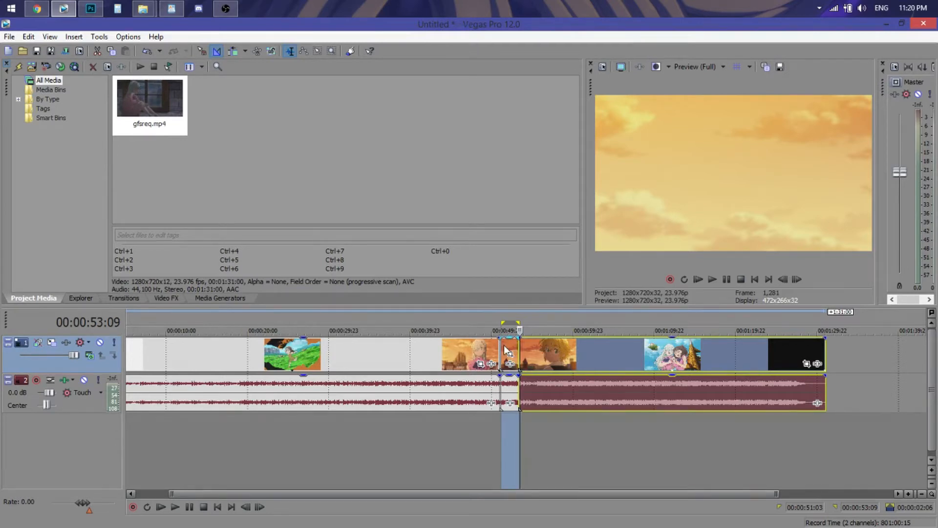
pyautogui.scroll(1, 507, 350)
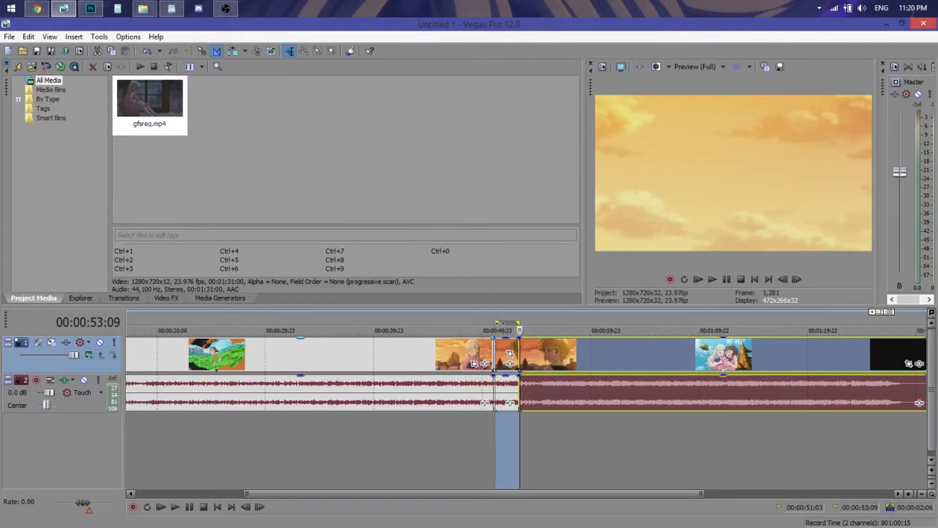
pyautogui.moveTo(495, 320); pyautogui.dragTo(494, 321)
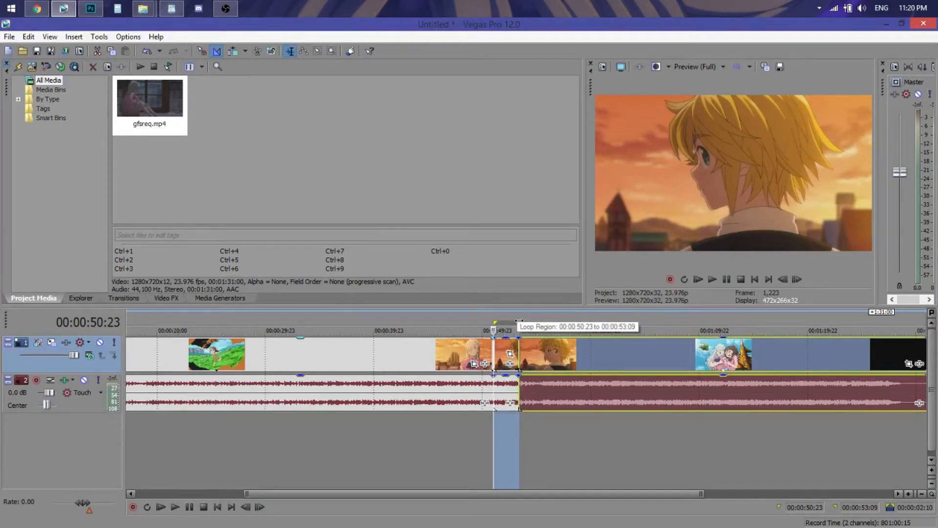
# Step: Mark the loop region afresh over the short cut-out shot, from 00:00:51:00 to 00:00:53:07
pyautogui.click(505, 345)
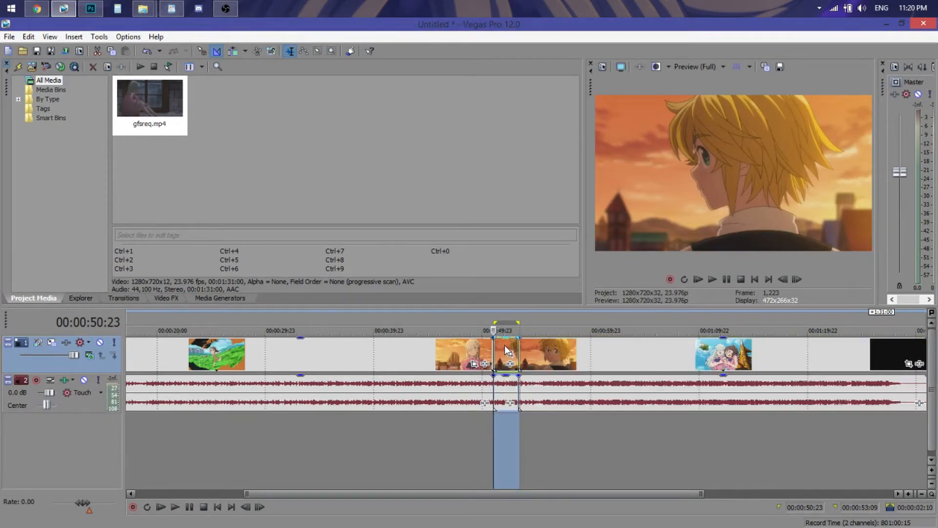
pyautogui.scroll(2, 543, 359)
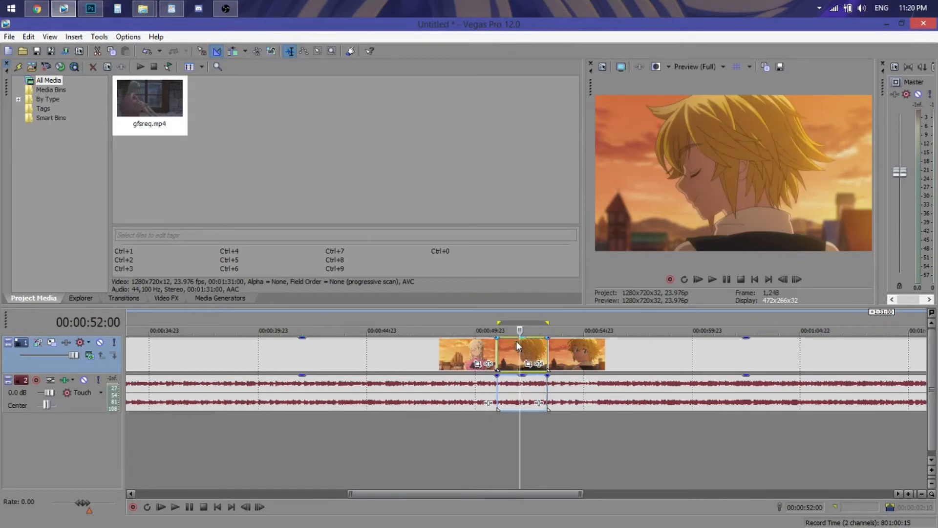
pyautogui.moveTo(515, 342); pyautogui.dragTo(490, 369)
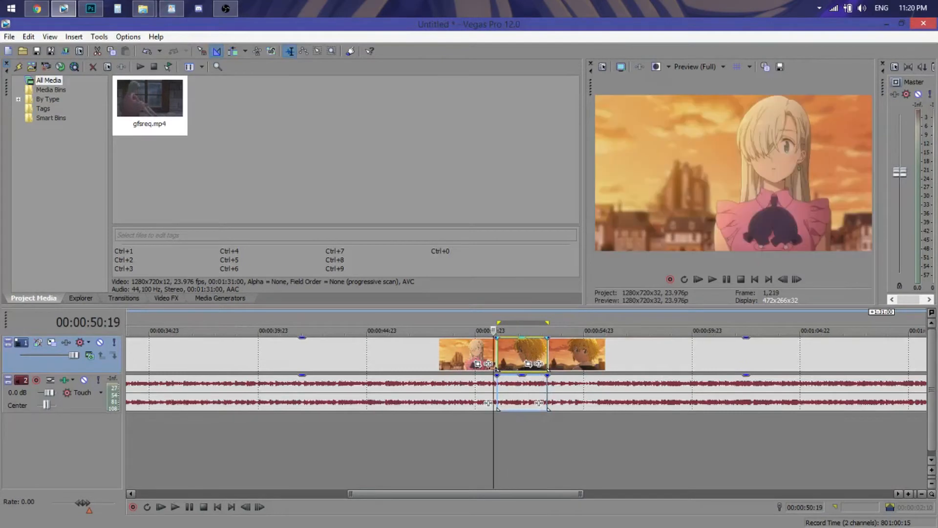
pyautogui.click(496, 351)
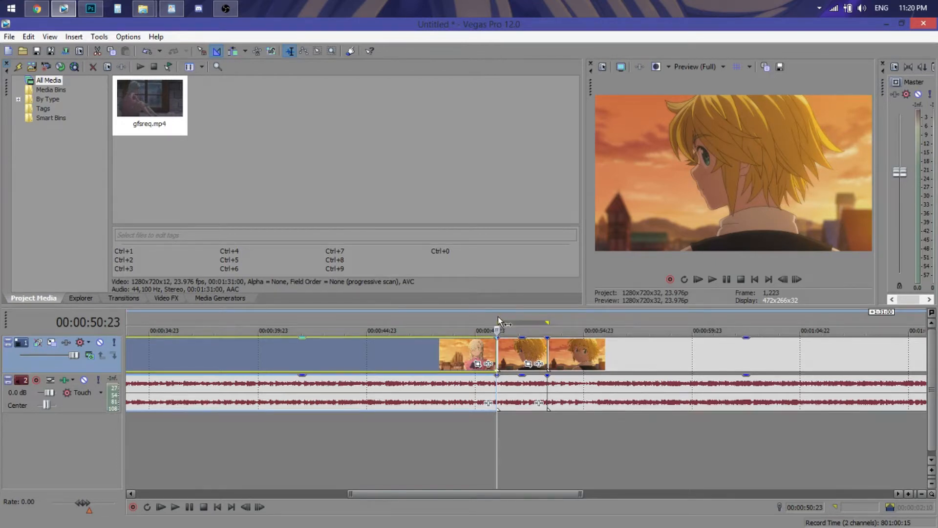
pyautogui.moveTo(498, 318); pyautogui.dragTo(548, 316)
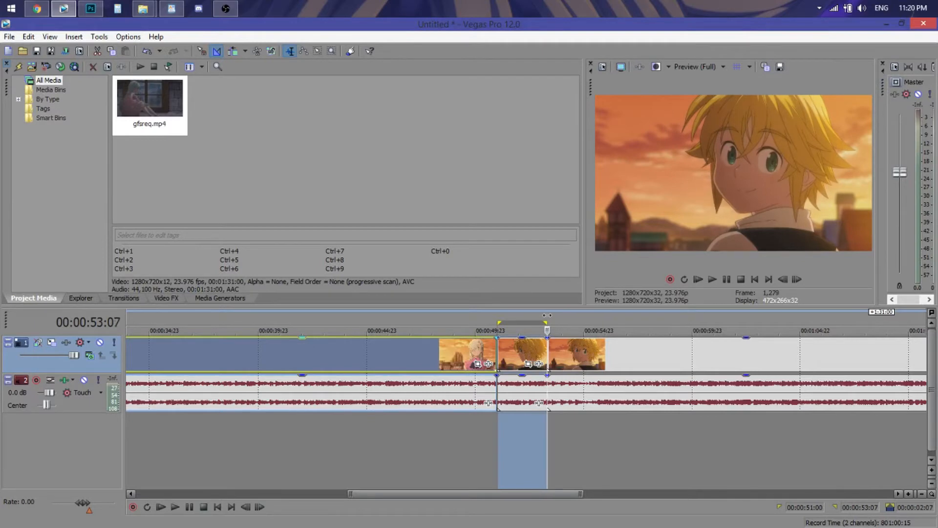
# Step: Render the loop region to the Documents folder as 1.mp4 with the Internet HD 1080p template
pyautogui.click(9, 37)
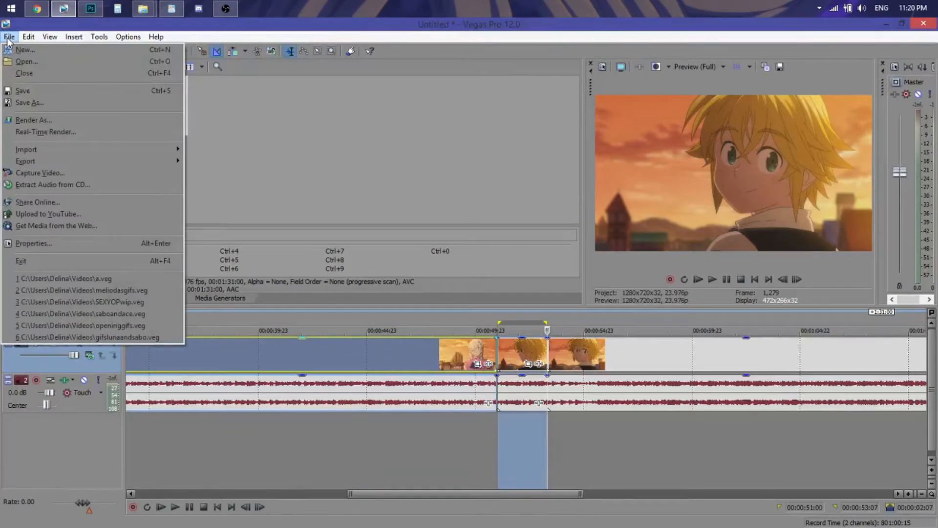
pyautogui.click(33, 119)
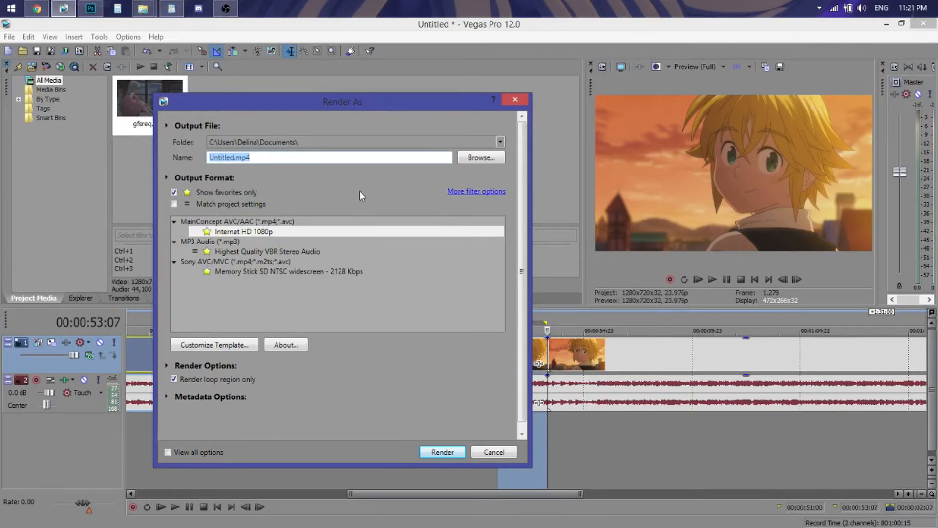
pyautogui.write('1')
pyautogui.press('Return')
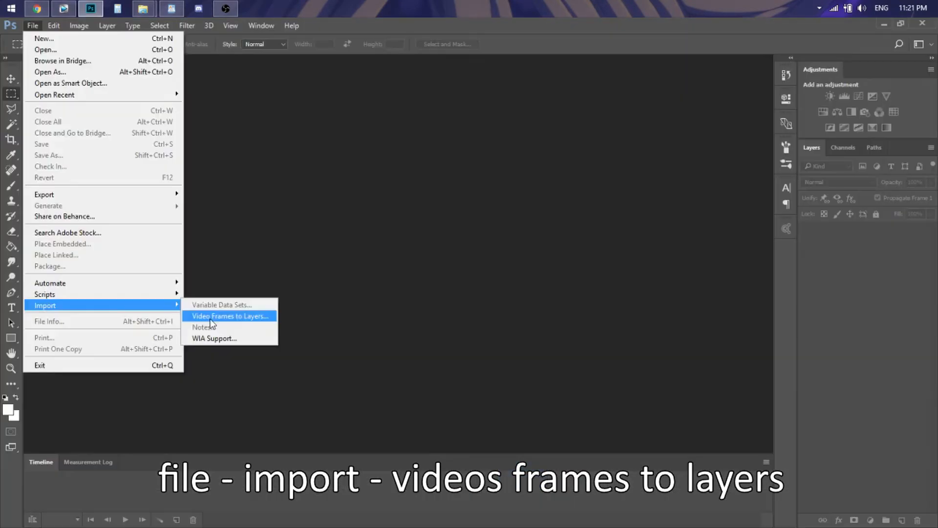
# Step: In Photoshop, start importing video frames to layers and browse to the Documents folder
pyautogui.click(211, 321)
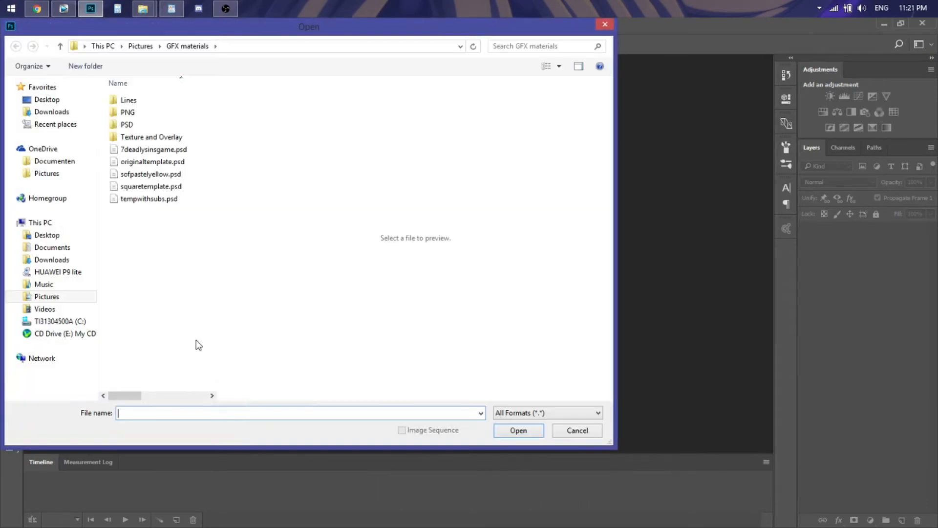
pyautogui.moveTo(171, 32); pyautogui.dragTo(311, 66)
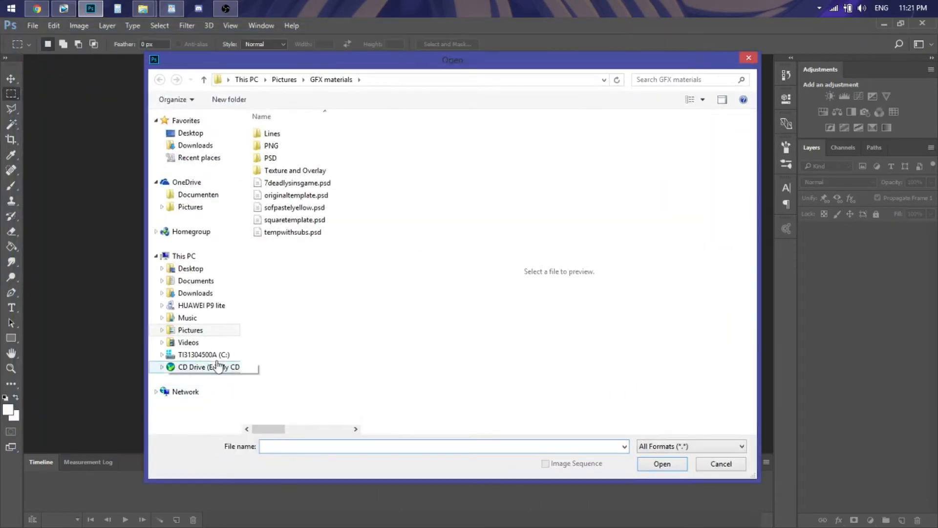
pyautogui.click(198, 282)
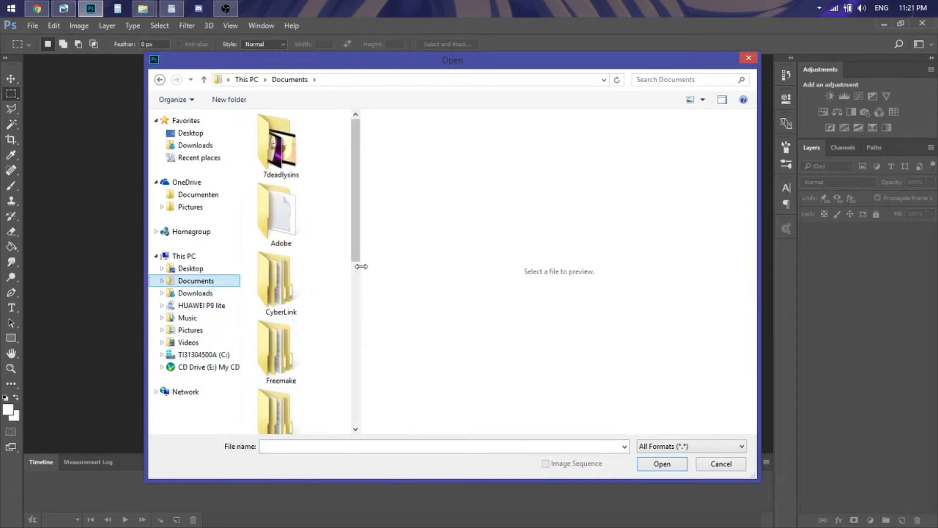
pyautogui.moveTo(362, 267); pyautogui.dragTo(615, 268)
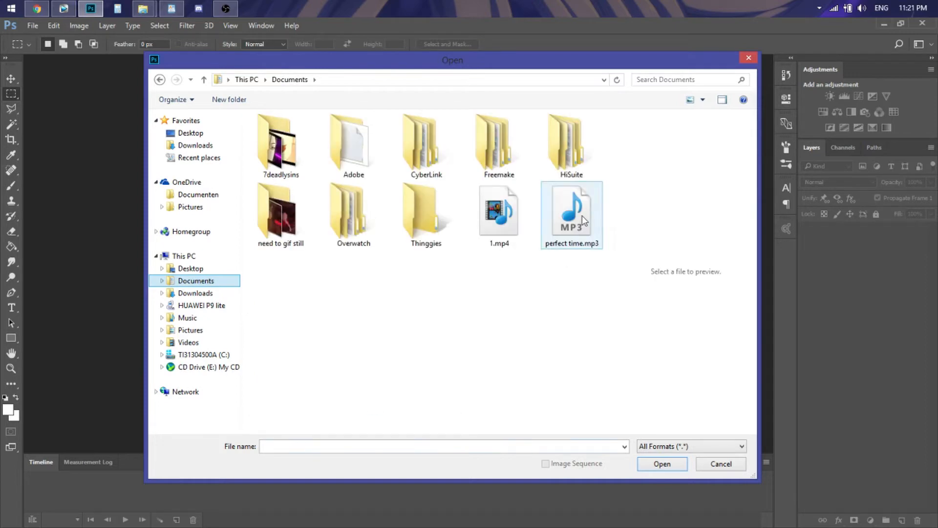
# Step: Switch back to Vegas Pro and check the output folder in the render settings without rendering again
pyautogui.click(64, 8)
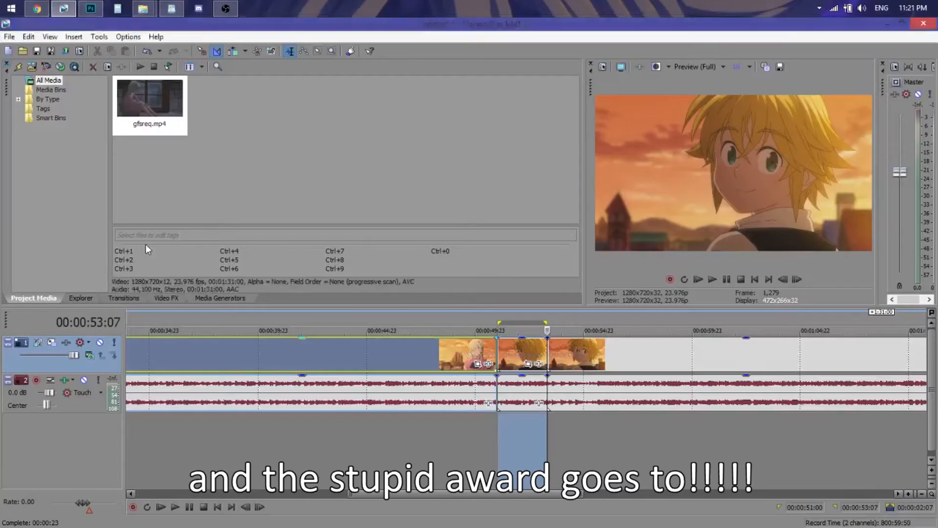
pyautogui.click(9, 37)
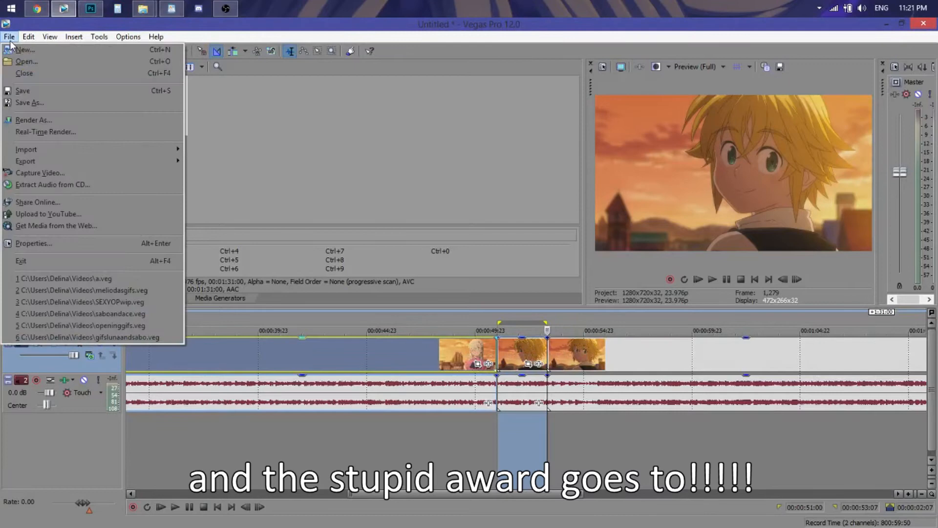
pyautogui.click(77, 121)
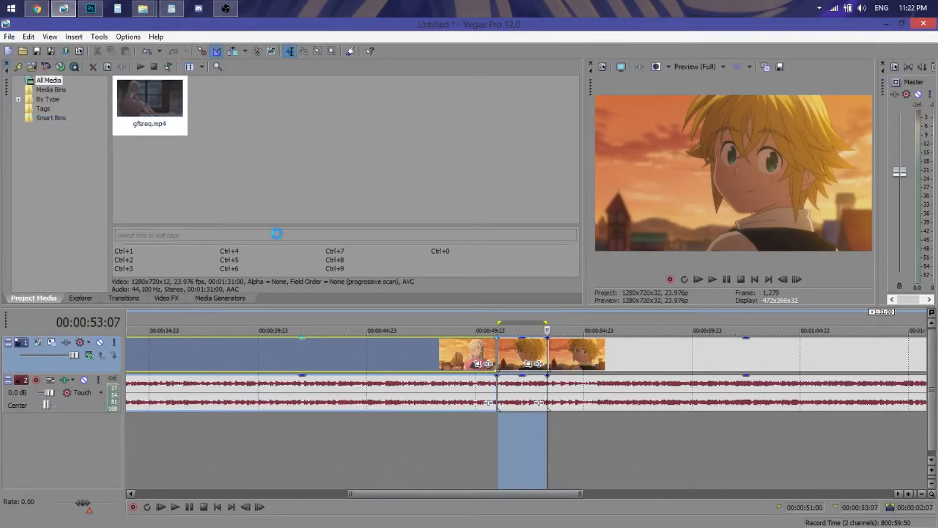
pyautogui.moveTo(266, 103); pyautogui.dragTo(291, 122)
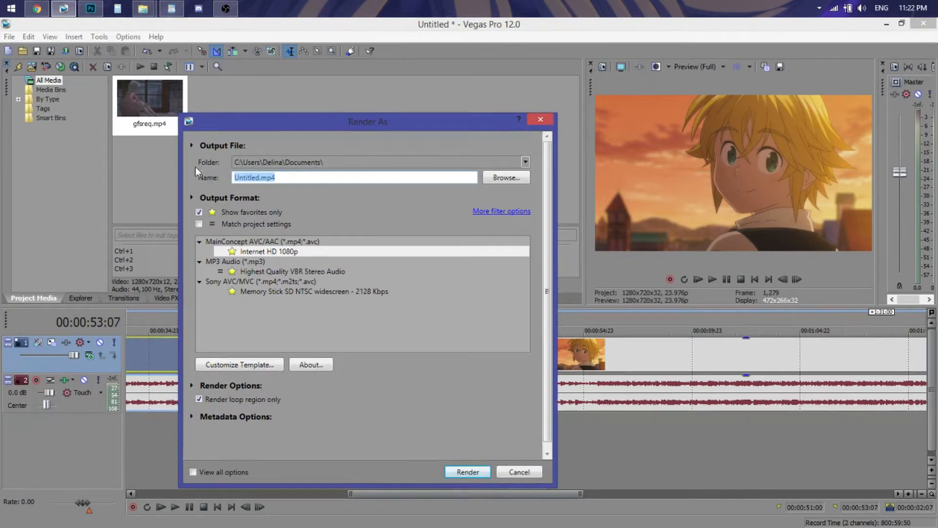
pyautogui.click(509, 164)
pyautogui.click(378, 176)
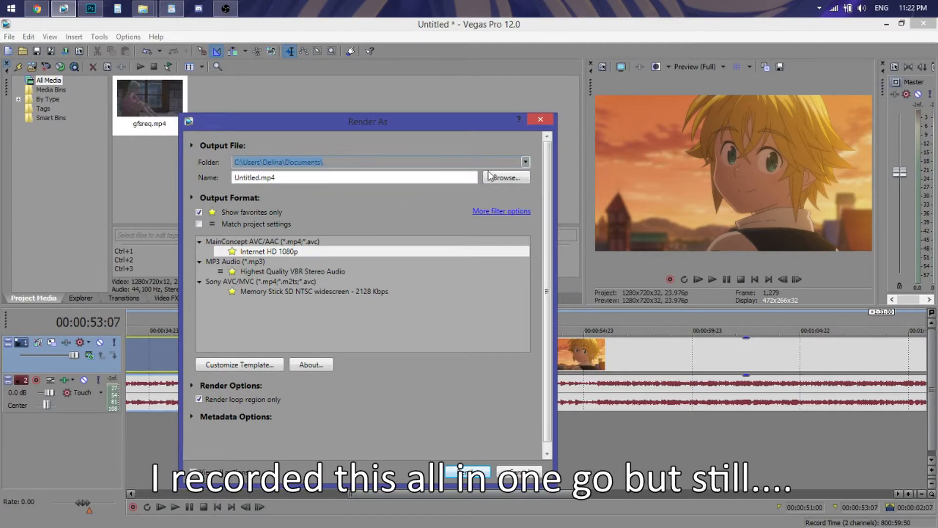
pyautogui.click(493, 198)
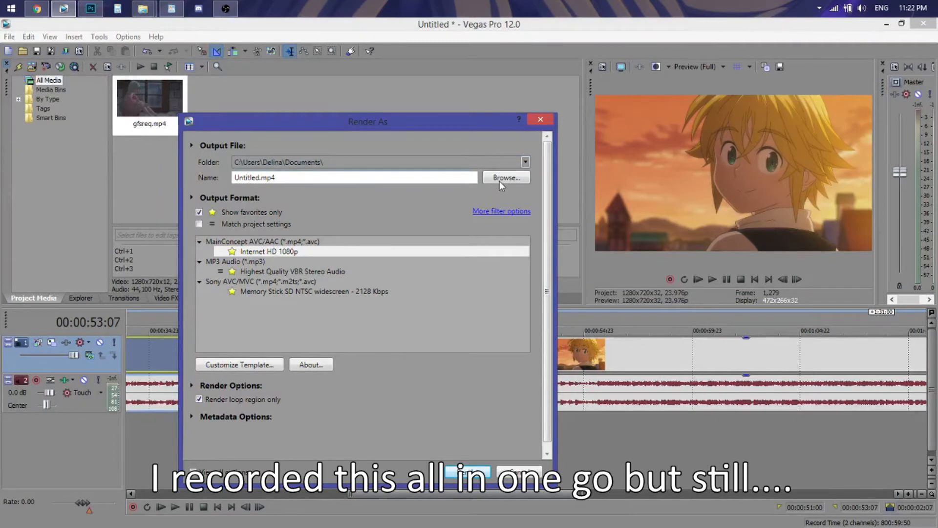
pyautogui.click(498, 179)
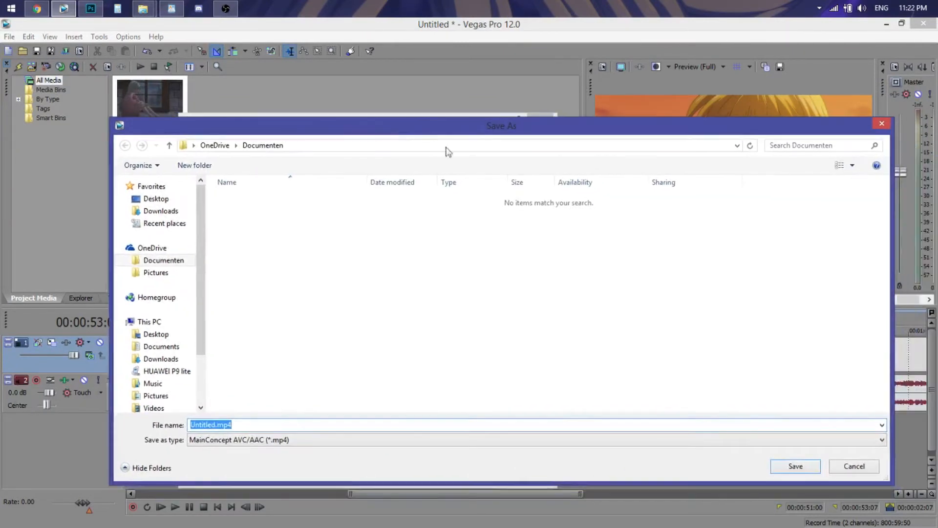
pyautogui.click(882, 124)
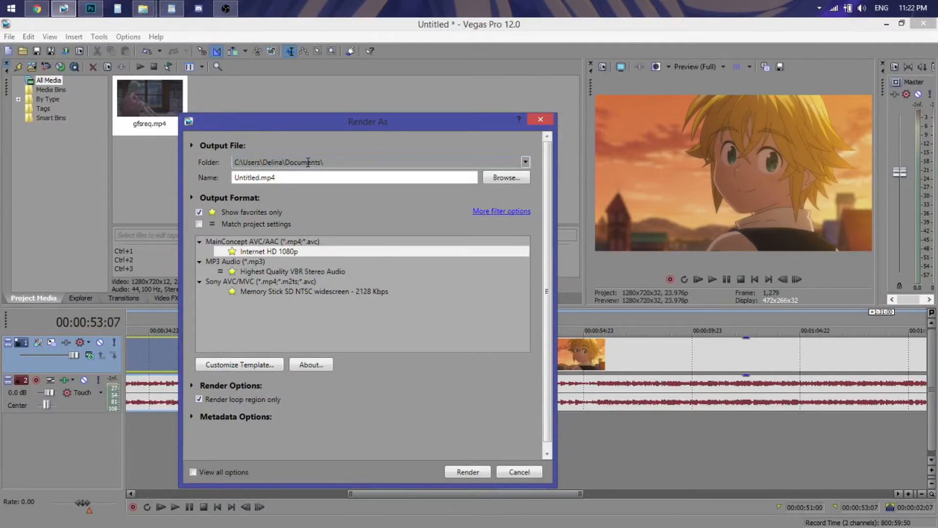
pyautogui.click(541, 119)
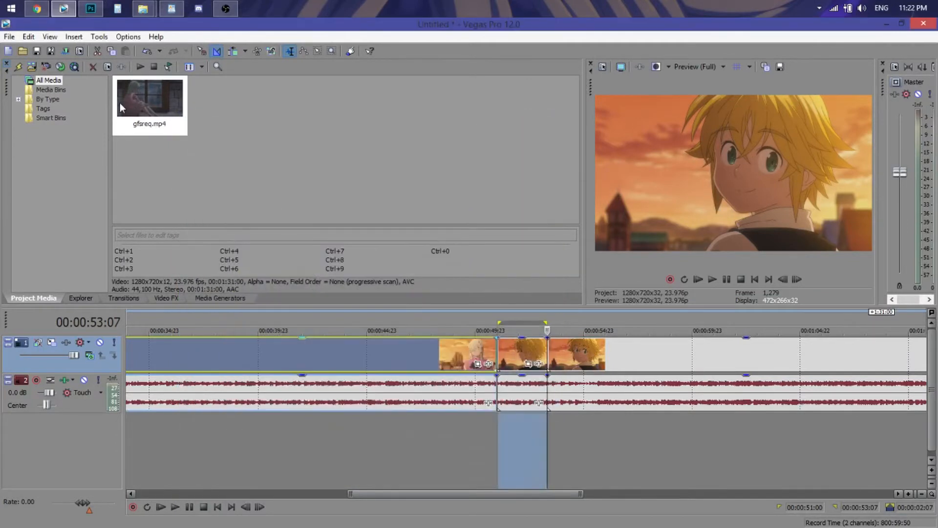
# Step: Return to Photoshop and import 1.mp4 from beginning to end as layers with a frame animation
pyautogui.moveTo(87, 7)
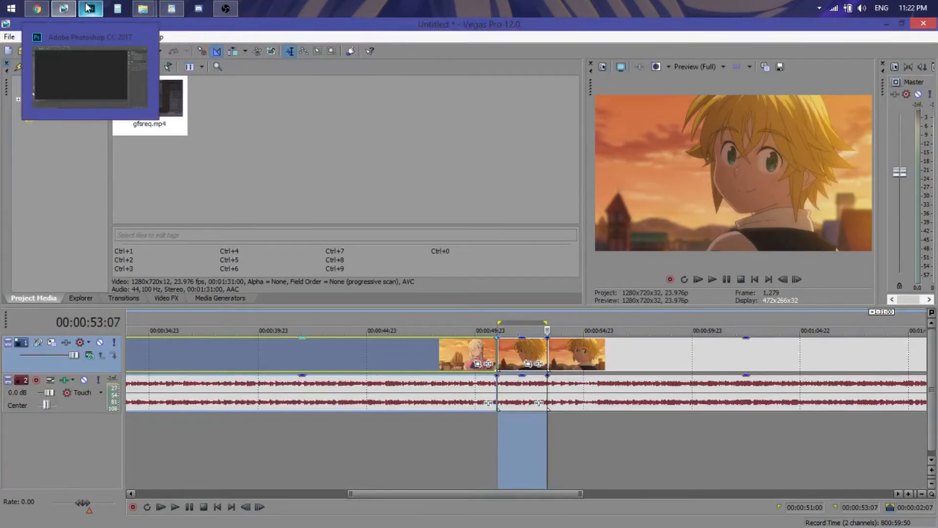
pyautogui.click(88, 9)
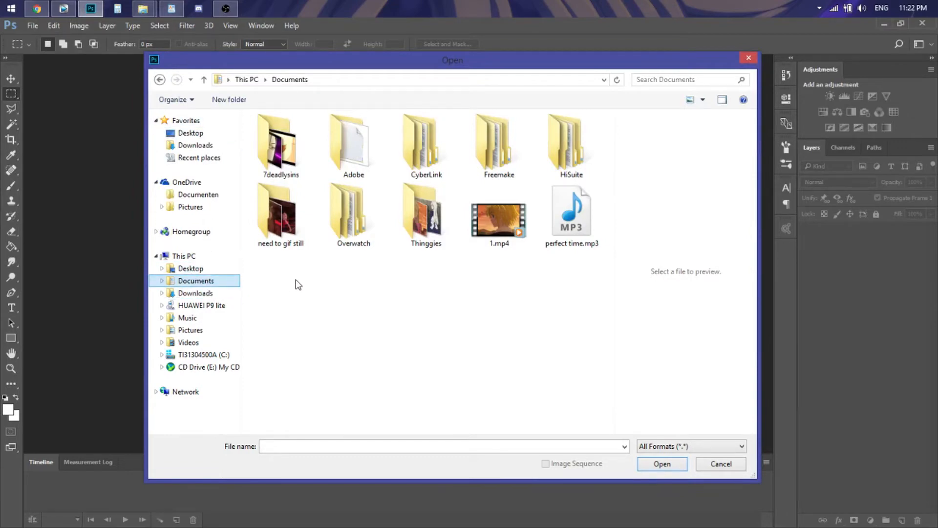
pyautogui.click(510, 245)
pyautogui.click(673, 464)
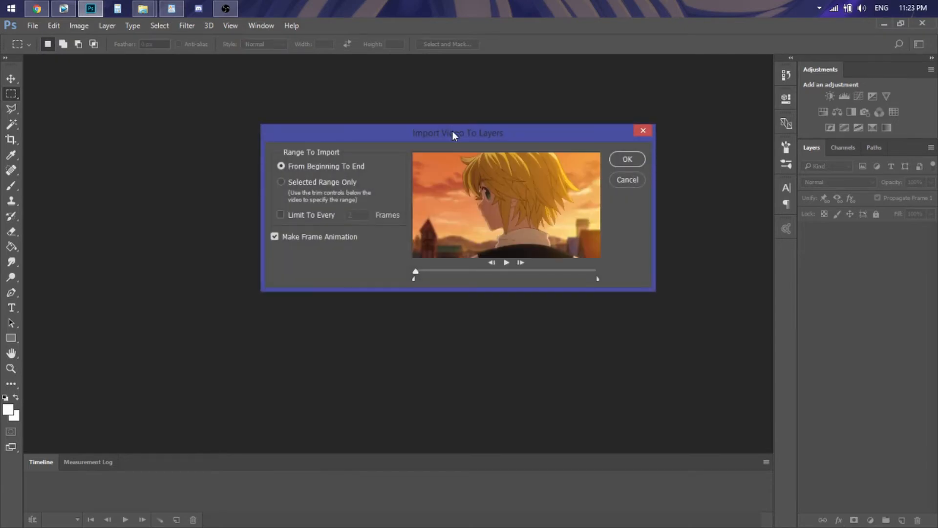
pyautogui.moveTo(452, 131); pyautogui.dragTo(453, 137)
pyautogui.click(625, 164)
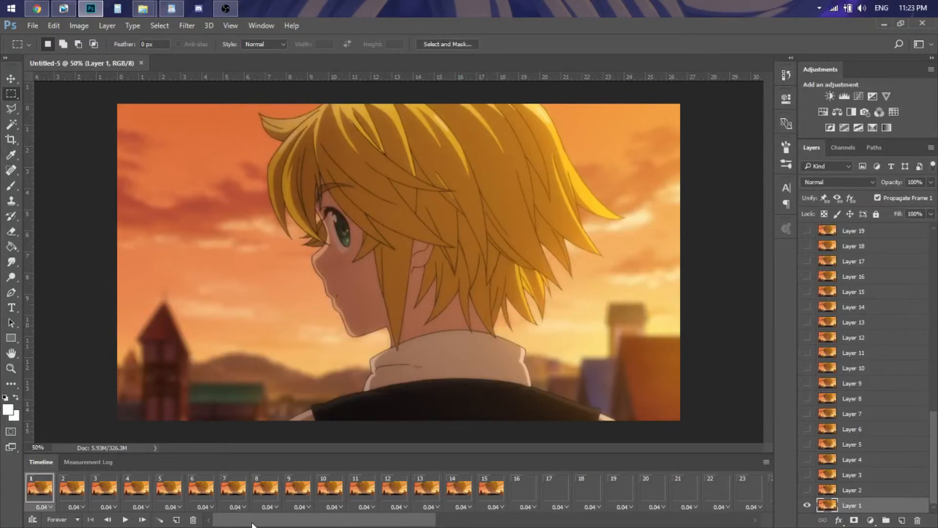
# Step: Delete the last frame, frame 56, at the end of the animation timeline
pyautogui.moveTo(478, 520); pyautogui.dragTo(687, 521)
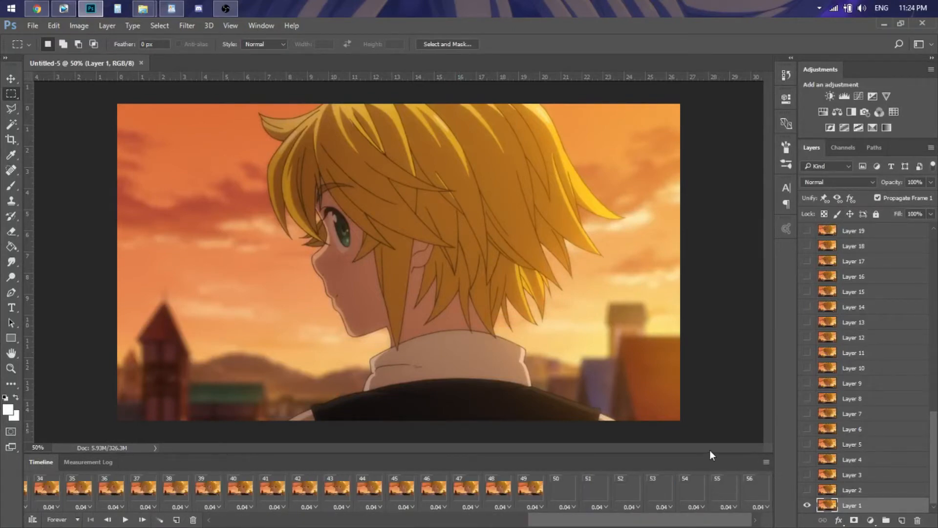
pyautogui.click(748, 491)
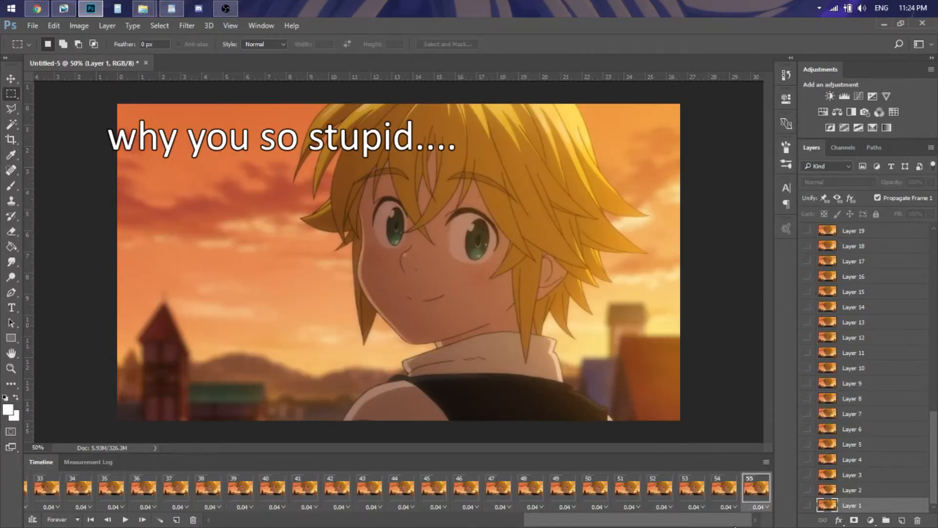
pyautogui.moveTo(730, 522); pyautogui.dragTo(720, 523)
pyautogui.hscroll(2, 627, 503)
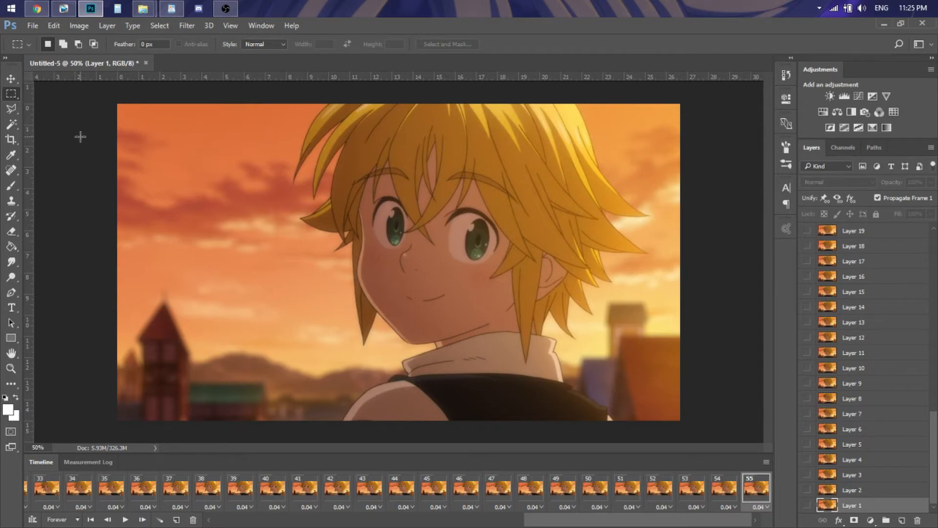
# Step: Select every second frame from 2 to 54 in the timeline and delete them all
pyautogui.moveTo(603, 518); pyautogui.dragTo(293, 519)
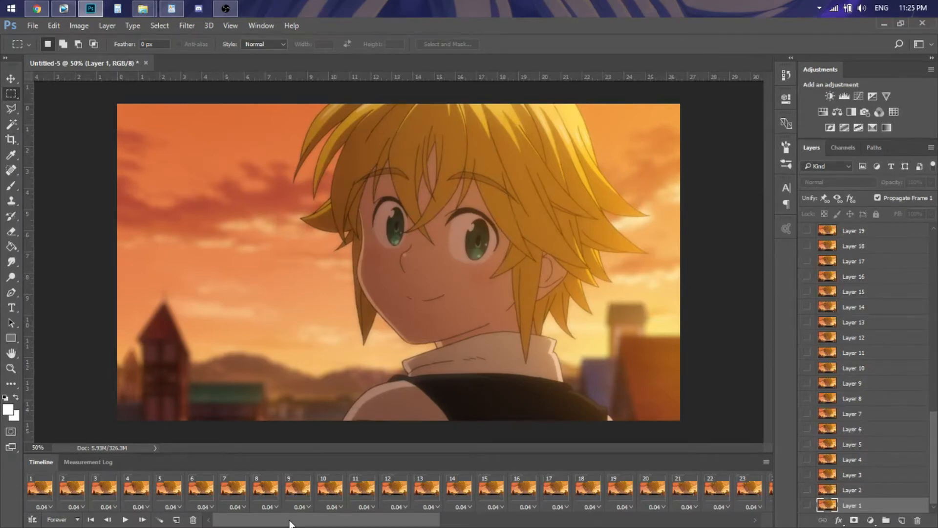
pyautogui.moveTo(289, 521); pyautogui.dragTo(233, 512)
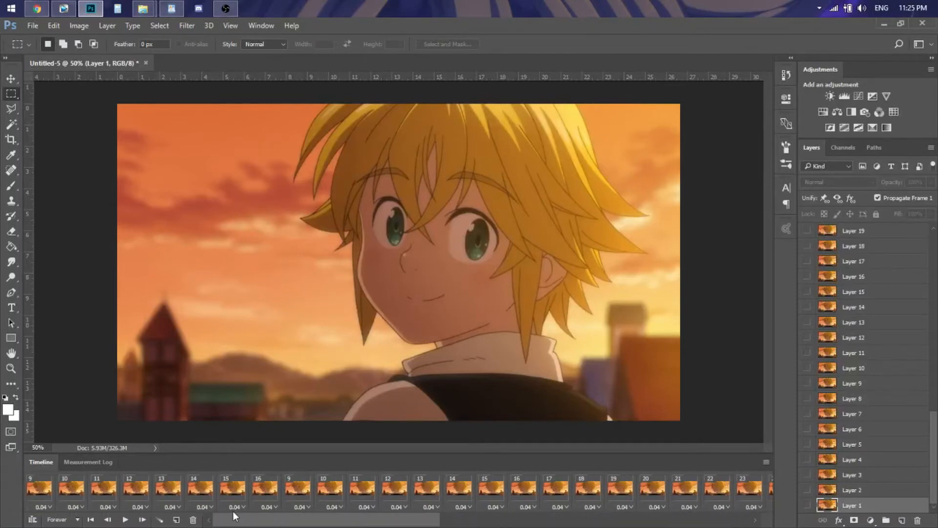
pyautogui.click(69, 491)
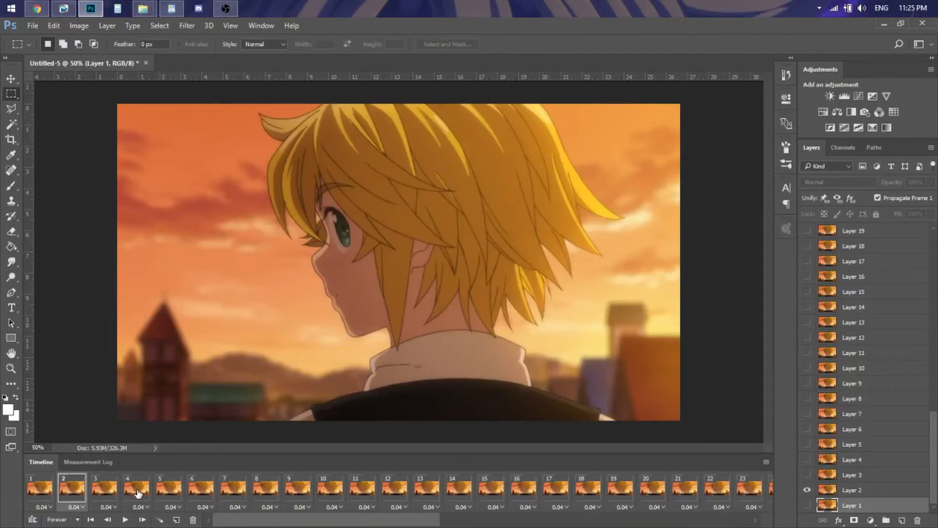
pyautogui.keyDown('ctrl'); pyautogui.click(139, 493); pyautogui.keyUp('ctrl')
pyautogui.keyDown('ctrl'); pyautogui.click(208, 488); pyautogui.keyUp('ctrl')
pyautogui.keyDown('ctrl'); pyautogui.click(266, 493); pyautogui.keyUp('ctrl')
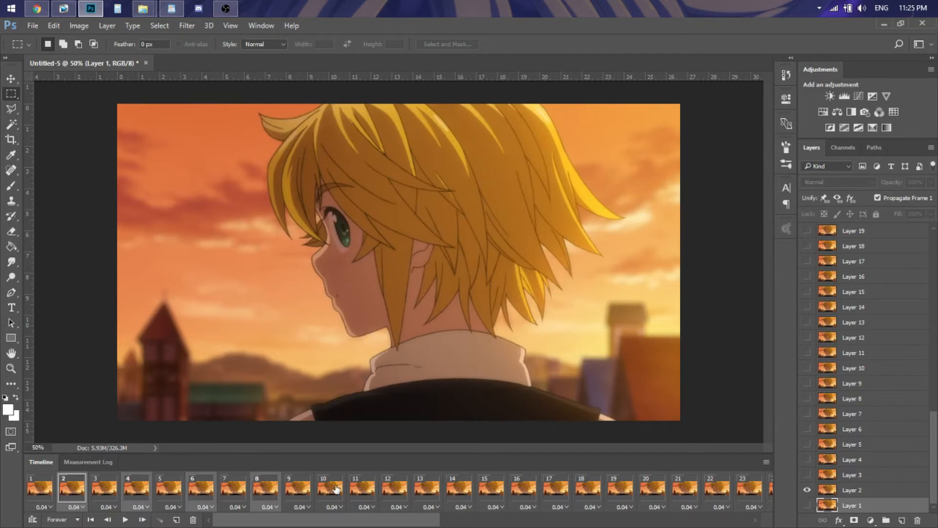
pyautogui.keyDown('ctrl'); pyautogui.click(335, 489); pyautogui.keyUp('ctrl')
pyautogui.keyDown('ctrl'); pyautogui.click(397, 495); pyautogui.keyUp('ctrl')
pyautogui.keyDown('ctrl'); pyautogui.click(459, 494); pyautogui.keyUp('ctrl')
pyautogui.keyDown('ctrl'); pyautogui.click(524, 494); pyautogui.keyUp('ctrl')
pyautogui.keyDown('ctrl'); pyautogui.click(591, 494); pyautogui.keyUp('ctrl')
pyautogui.keyDown('ctrl'); pyautogui.click(653, 494); pyautogui.keyUp('ctrl')
pyautogui.keyDown('ctrl'); pyautogui.click(717, 494); pyautogui.keyUp('ctrl')
pyautogui.click(729, 522)
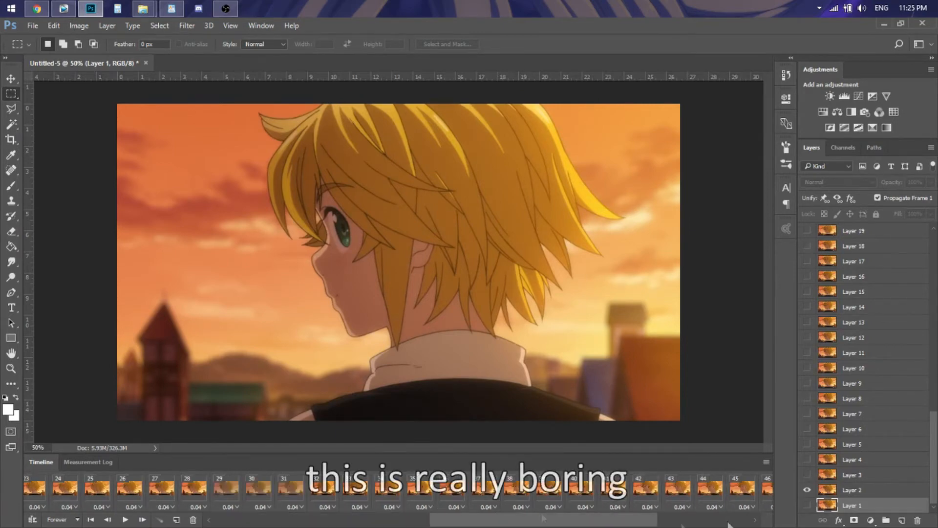
pyautogui.keyDown('ctrl'); pyautogui.click(65, 491); pyautogui.keyUp('ctrl')
pyautogui.keyDown('ctrl'); pyautogui.click(130, 490); pyautogui.keyUp('ctrl')
pyautogui.keyDown('ctrl'); pyautogui.click(194, 491); pyautogui.keyUp('ctrl')
pyautogui.keyDown('ctrl'); pyautogui.click(259, 491); pyautogui.keyUp('ctrl')
pyautogui.keyDown('ctrl'); pyautogui.click(323, 491); pyautogui.keyUp('ctrl')
pyautogui.keyDown('ctrl'); pyautogui.click(388, 490); pyautogui.keyUp('ctrl')
pyautogui.keyDown('ctrl'); pyautogui.click(452, 491); pyautogui.keyUp('ctrl')
pyautogui.keyDown('ctrl'); pyautogui.click(516, 490); pyautogui.keyUp('ctrl')
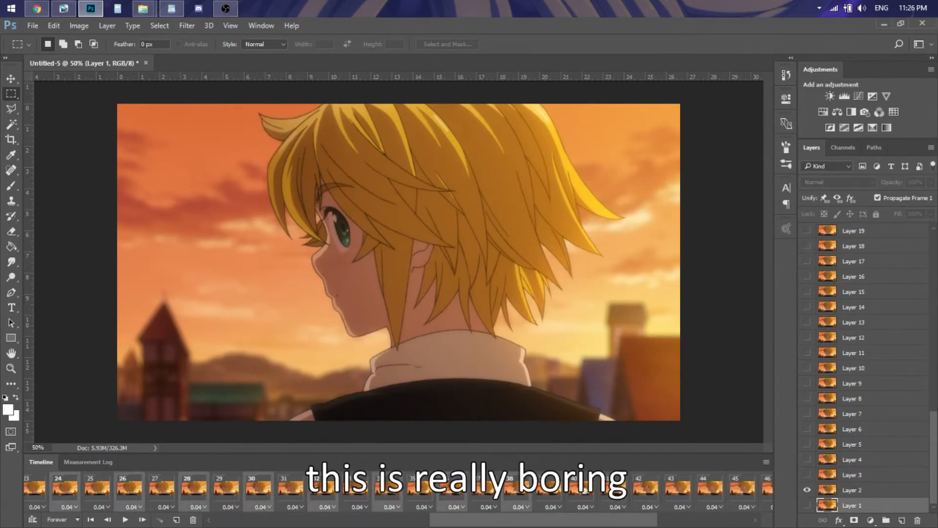
pyautogui.keyDown('ctrl'); pyautogui.click(766, 490); pyautogui.keyUp('ctrl')
pyautogui.click(728, 521)
pyautogui.keyDown('ctrl'); pyautogui.click(529, 493); pyautogui.keyUp('ctrl')
pyautogui.keyDown('ctrl'); pyautogui.click(618, 493); pyautogui.keyUp('ctrl')
pyautogui.keyDown('ctrl'); pyautogui.click(598, 493); pyautogui.keyUp('ctrl')
pyautogui.keyDown('ctrl'); pyautogui.click(623, 492); pyautogui.keyUp('ctrl')
pyautogui.keyDown('ctrl'); pyautogui.click(667, 489); pyautogui.keyUp('ctrl')
pyautogui.keyDown('ctrl'); pyautogui.click(724, 494); pyautogui.keyUp('ctrl')
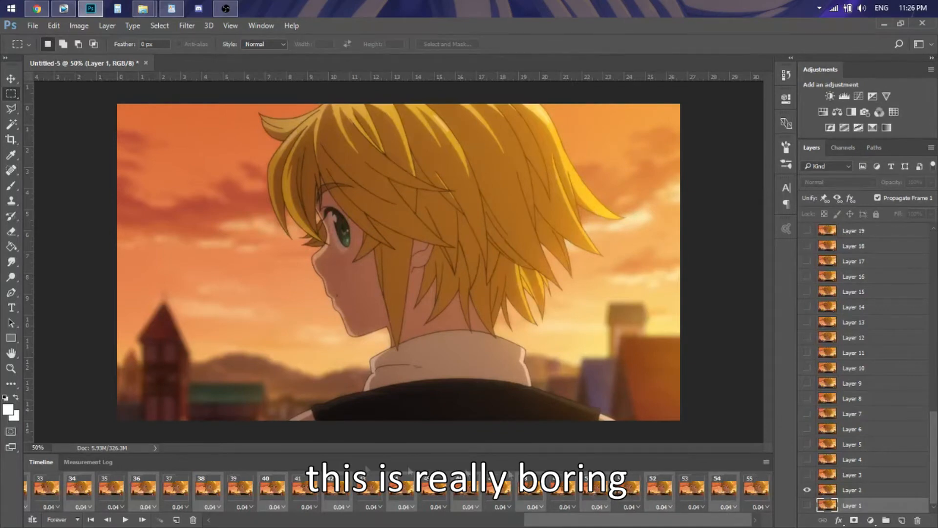
pyautogui.click(194, 521)
# Step: Compare the last few frames of the animation and delete frame 26
pyautogui.click(728, 521)
pyautogui.click(758, 493)
pyautogui.click(660, 494)
pyautogui.click(690, 500)
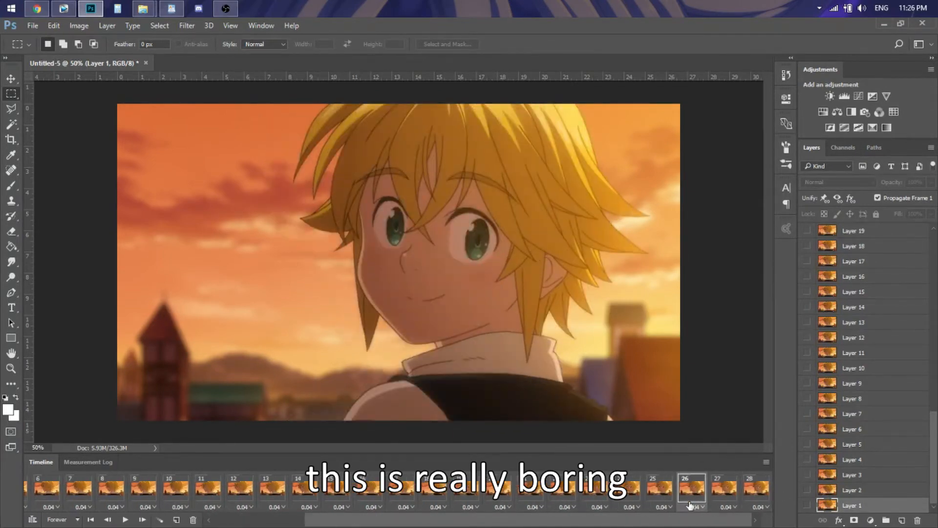
pyautogui.click(194, 520)
# Step: Thin out the start of the animation by deleting every second frame from 2 to 14
pyautogui.click(229, 521)
pyautogui.click(72, 491)
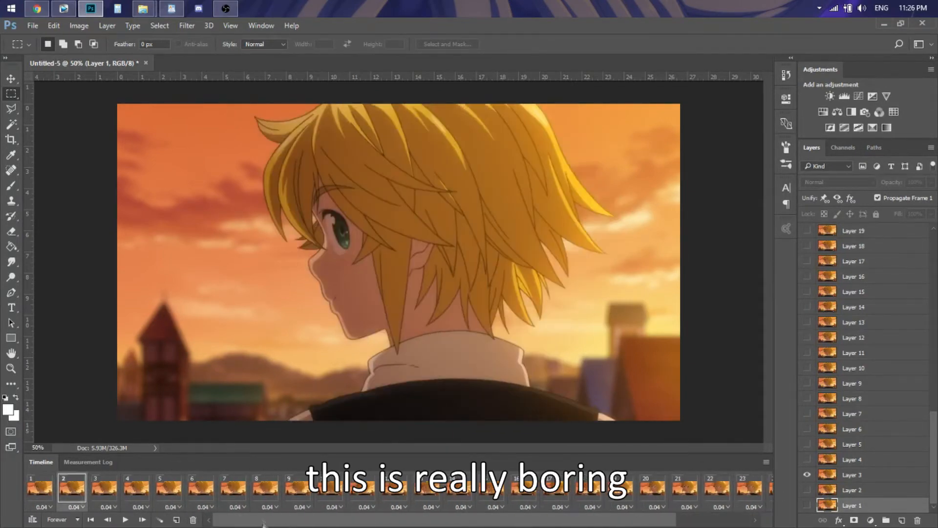
pyautogui.moveTo(264, 522); pyautogui.dragTo(271, 522)
pyautogui.keyDown('ctrl'); pyautogui.click(136, 491); pyautogui.keyUp('ctrl')
pyautogui.keyDown('ctrl'); pyautogui.click(201, 493); pyautogui.keyUp('ctrl')
pyautogui.keyDown('ctrl'); pyautogui.click(266, 494); pyautogui.keyUp('ctrl')
pyautogui.keyDown('ctrl'); pyautogui.click(330, 493); pyautogui.keyUp('ctrl')
pyautogui.keyDown('ctrl'); pyautogui.click(394, 495); pyautogui.keyUp('ctrl')
pyautogui.keyDown('ctrl'); pyautogui.click(457, 495); pyautogui.keyUp('ctrl')
pyautogui.click(194, 520)
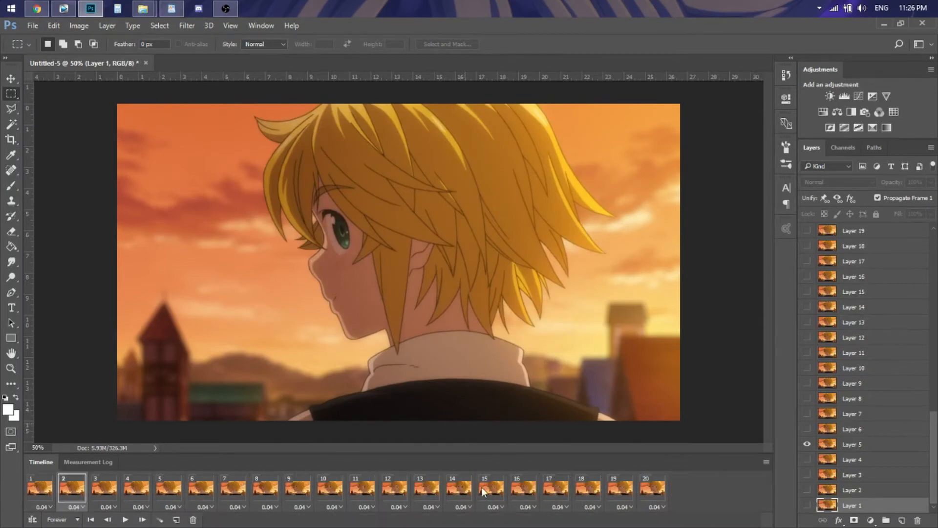
# Step: Select all animation frames, 1 to 20, and resize the image to 540 px wide by 257 px high
pyautogui.click(653, 488)
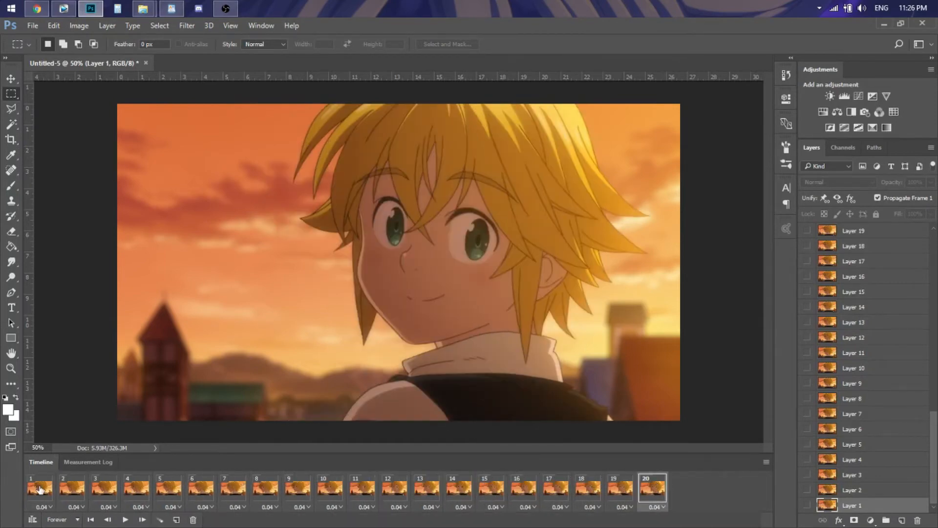
pyautogui.keyDown('shift'); pyautogui.click(39, 489); pyautogui.keyUp('shift')
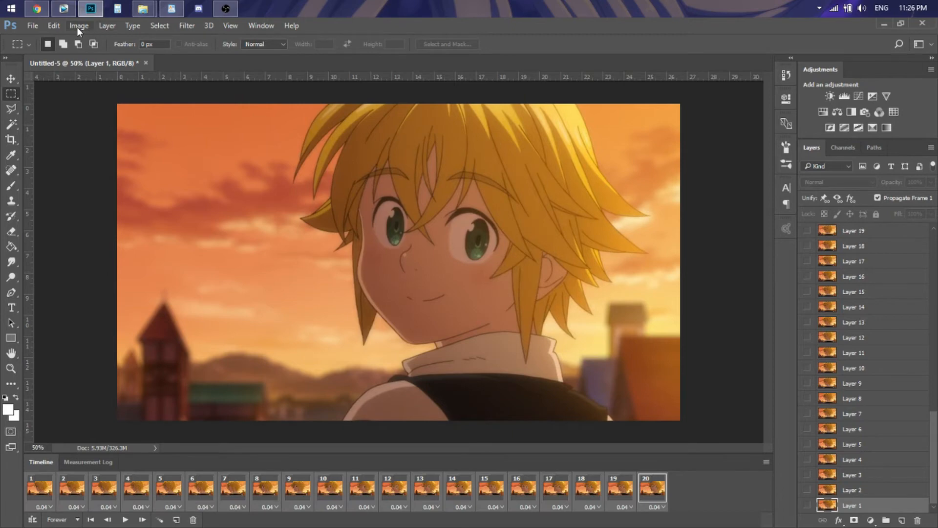
pyautogui.click(79, 28)
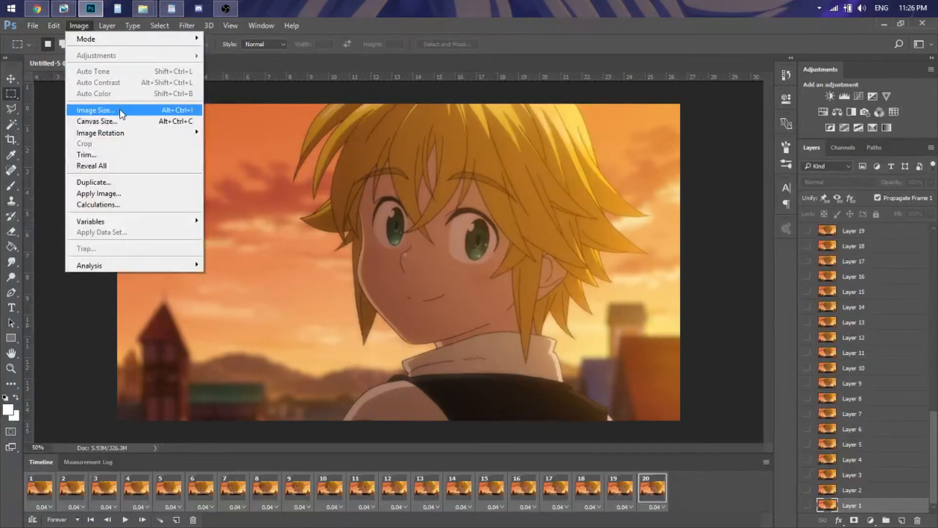
pyautogui.click(120, 111)
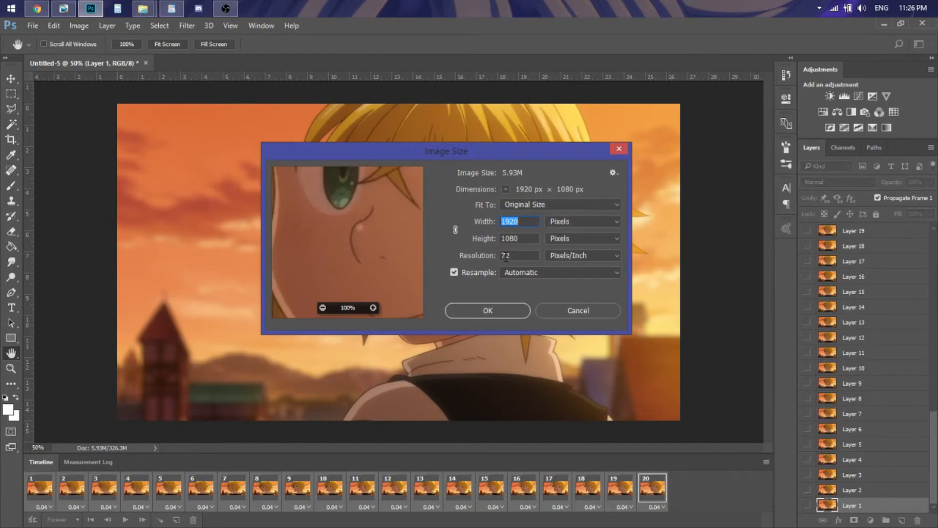
pyautogui.write('540')
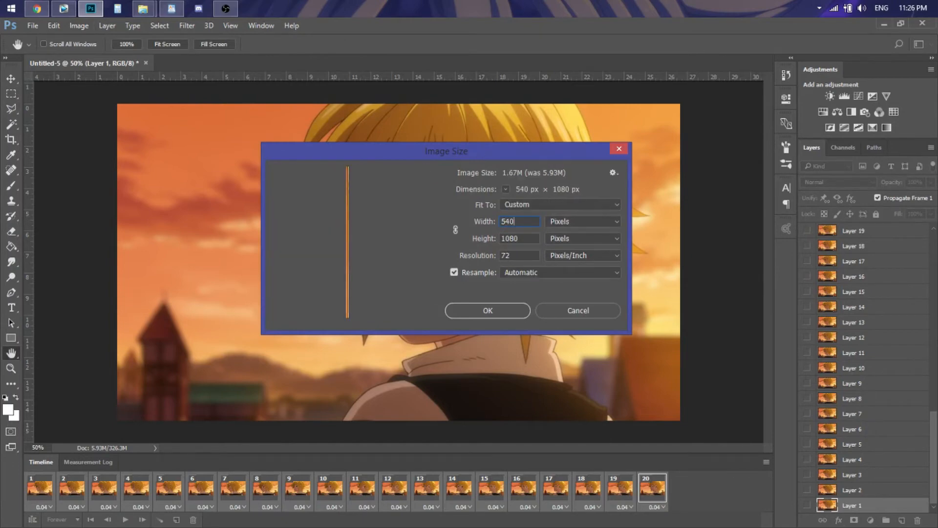
pyautogui.press('Tab')
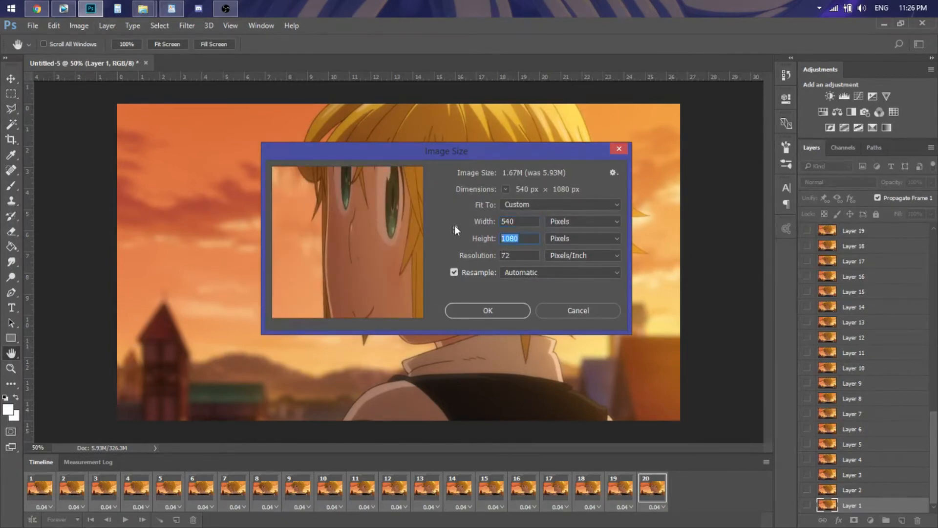
pyautogui.write('2')
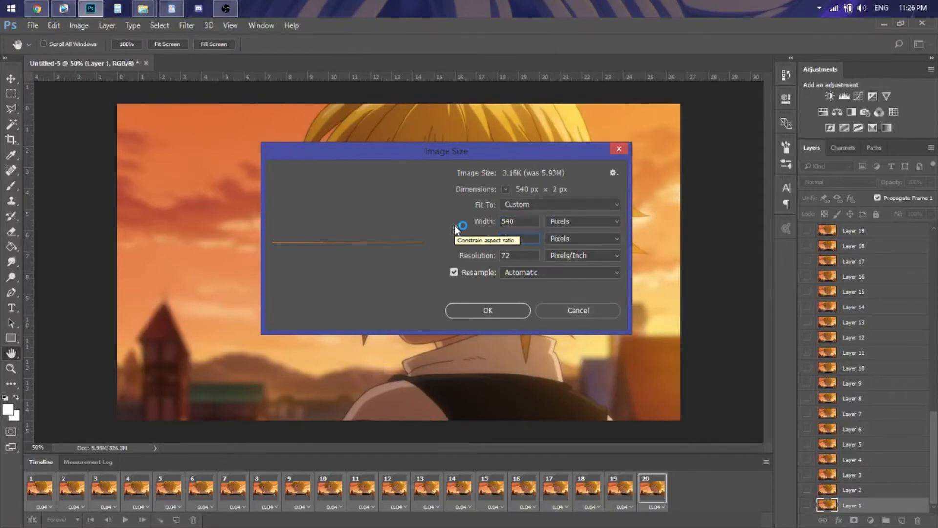
pyautogui.write('57')
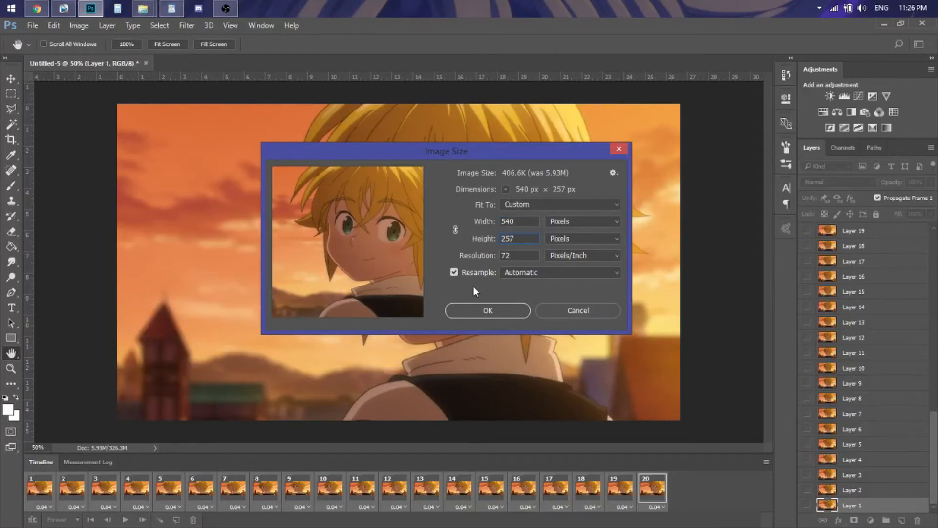
pyautogui.click(489, 311)
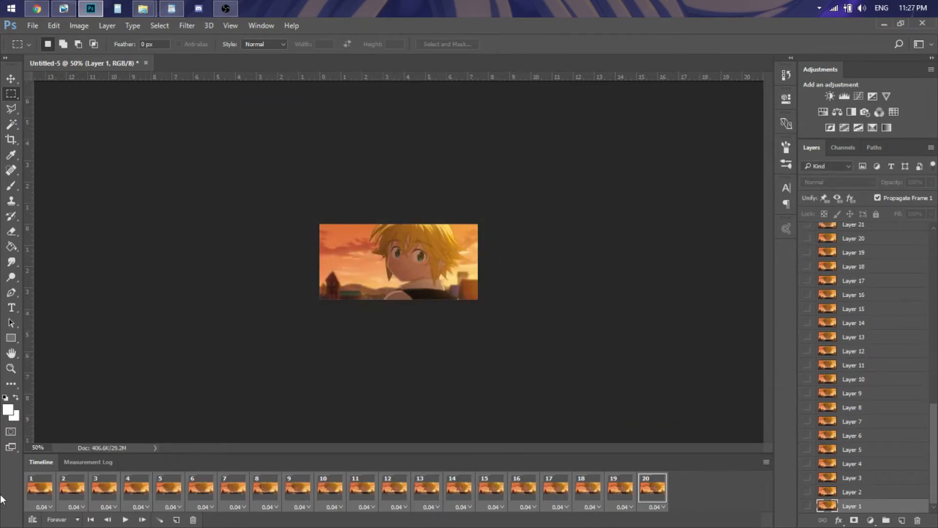
# Step: Select frames 1 through 20 of the resized animation in the timeline
pyautogui.click(37, 496)
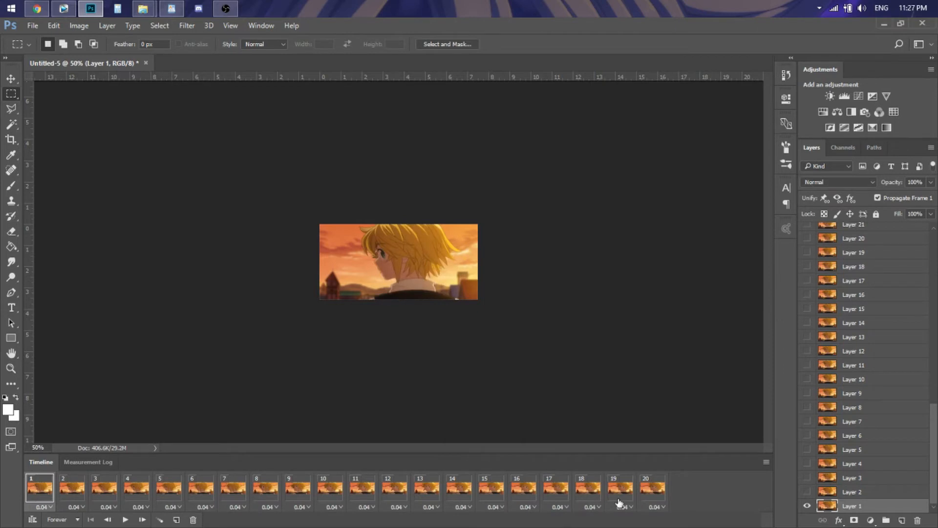
pyautogui.click(648, 490)
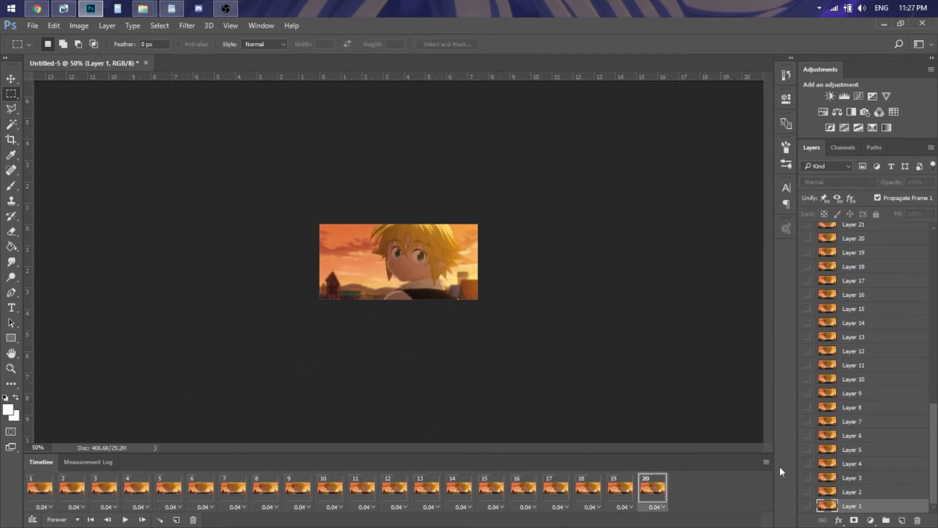
pyautogui.click(767, 462)
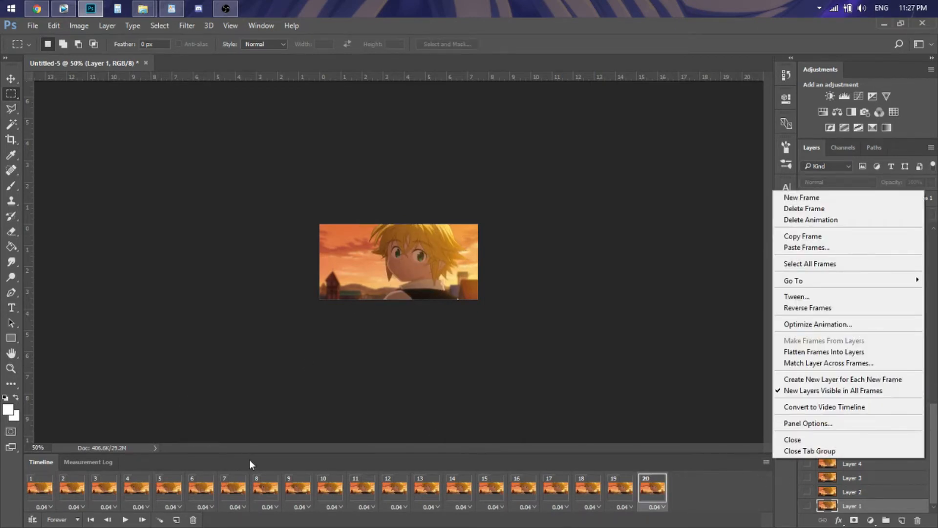
pyautogui.click(43, 491)
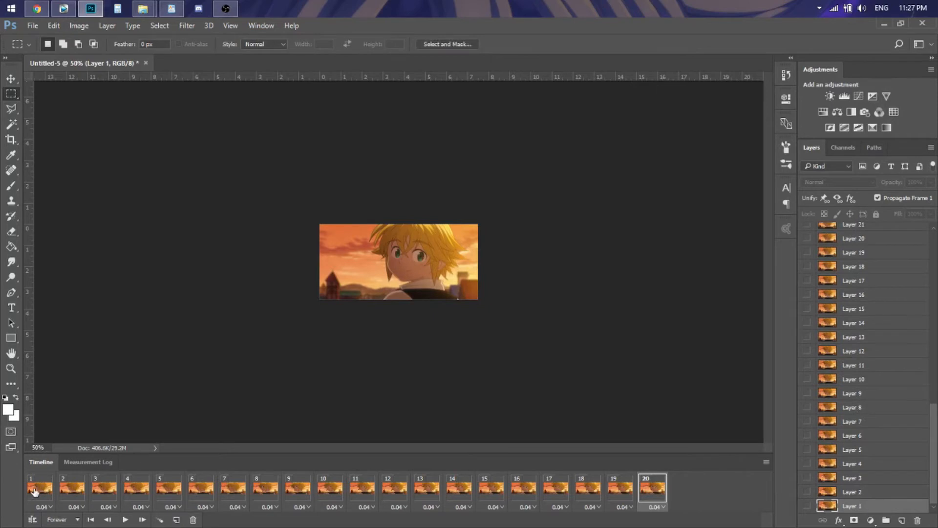
pyautogui.click(42, 490)
pyautogui.keyDown('shift'); pyautogui.click(655, 490); pyautogui.keyUp('shift')
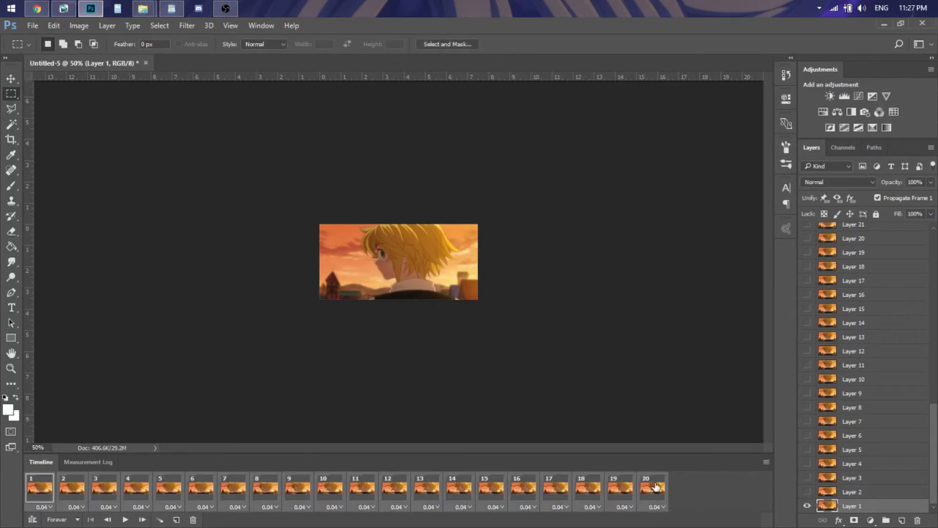
pyautogui.click(766, 463)
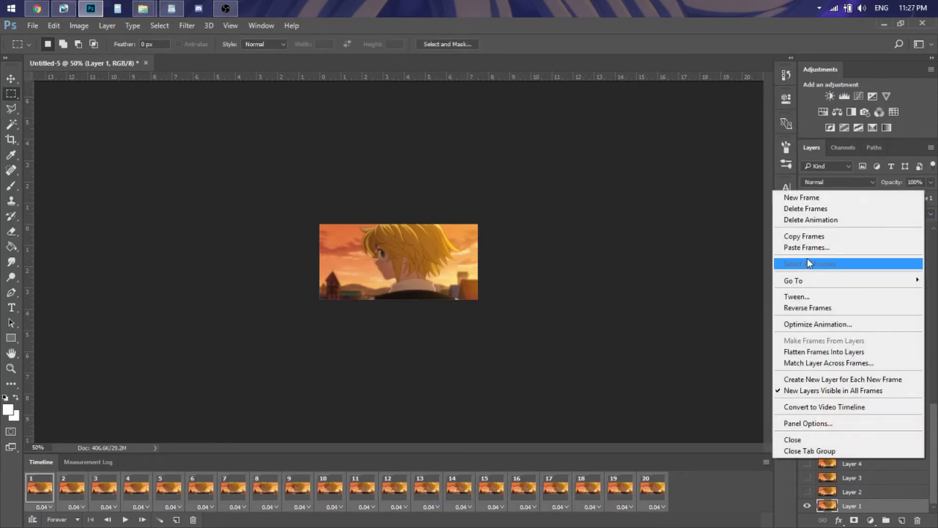
pyautogui.click(669, 228)
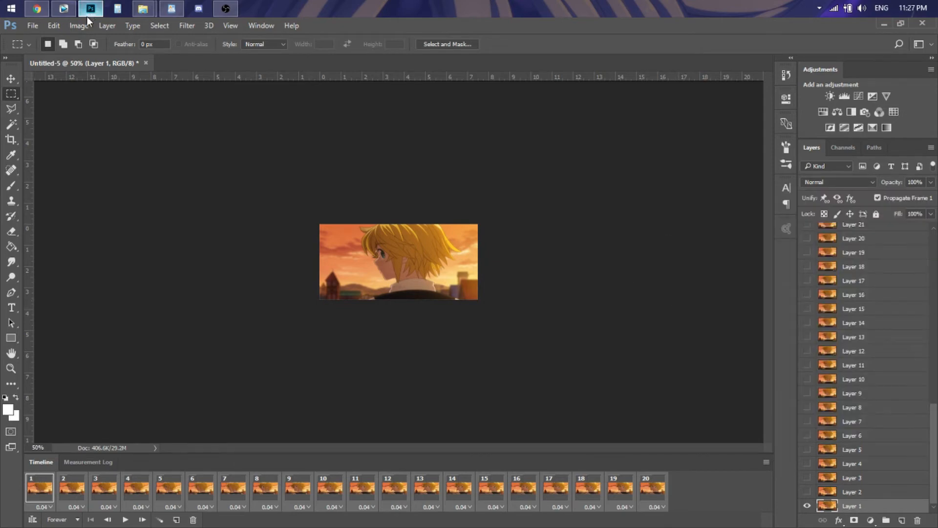
# Step: Open the template file tempwithsubs.psd from the GFX materials folder in Pictures, with all file formats shown
pyautogui.click(32, 25)
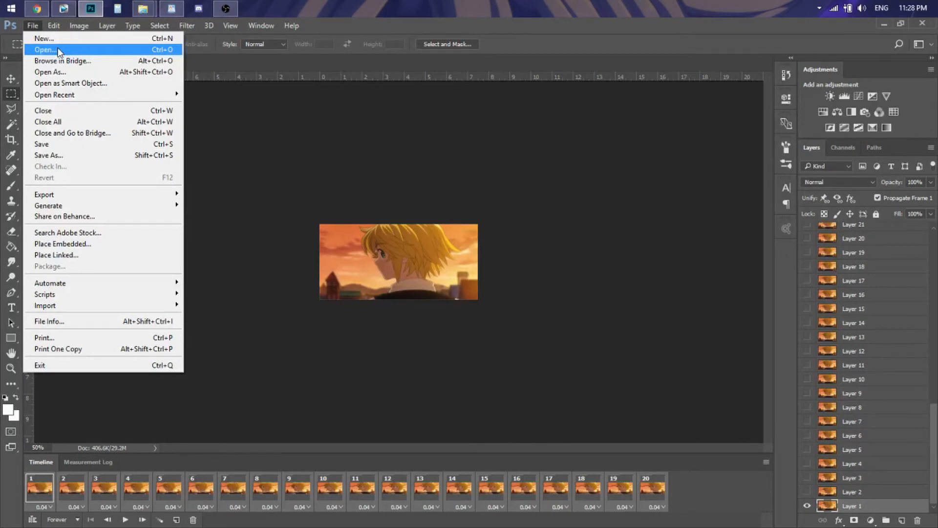
pyautogui.click(57, 50)
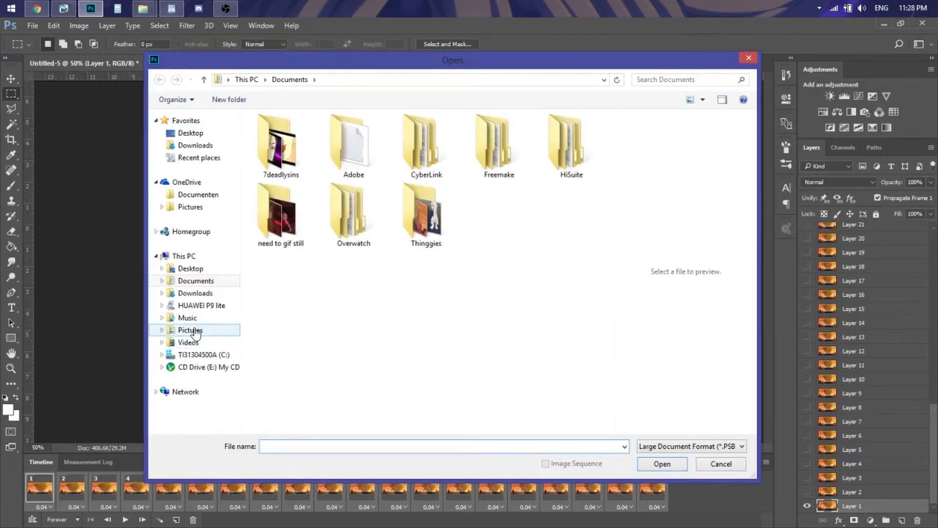
pyautogui.click(195, 331)
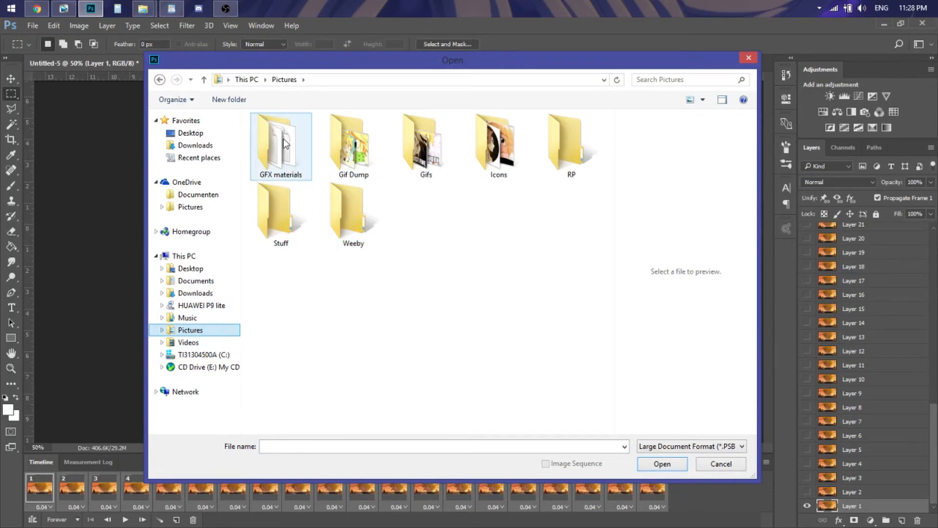
pyautogui.doubleClick(289, 159)
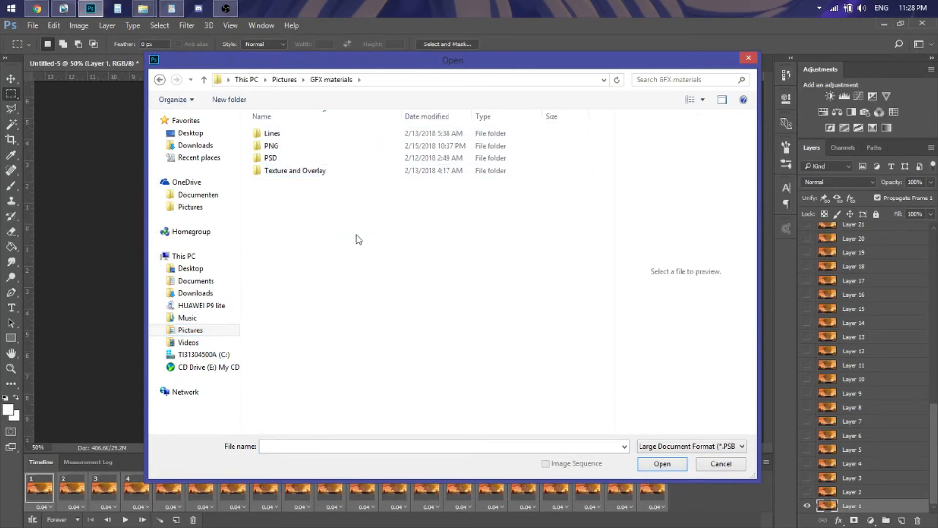
pyautogui.click(698, 447)
pyautogui.scroll(-5, 686, 421)
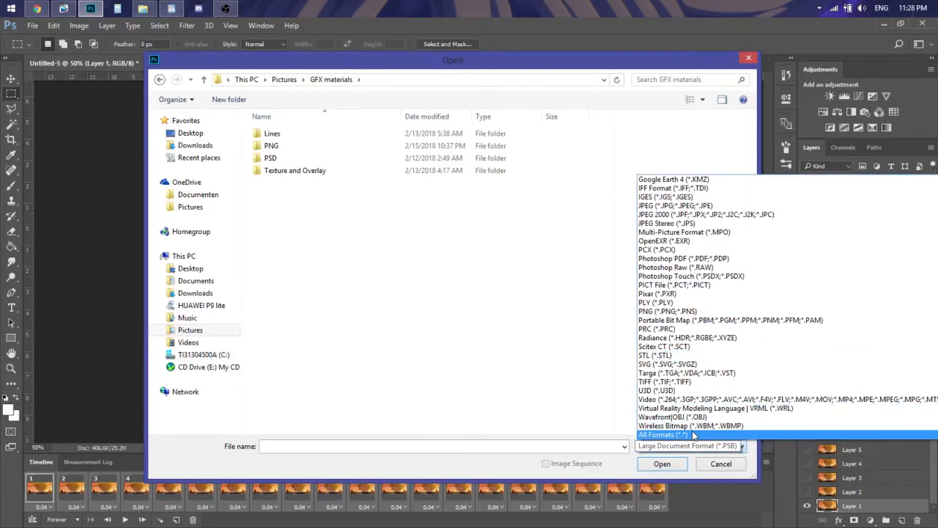
pyautogui.click(685, 435)
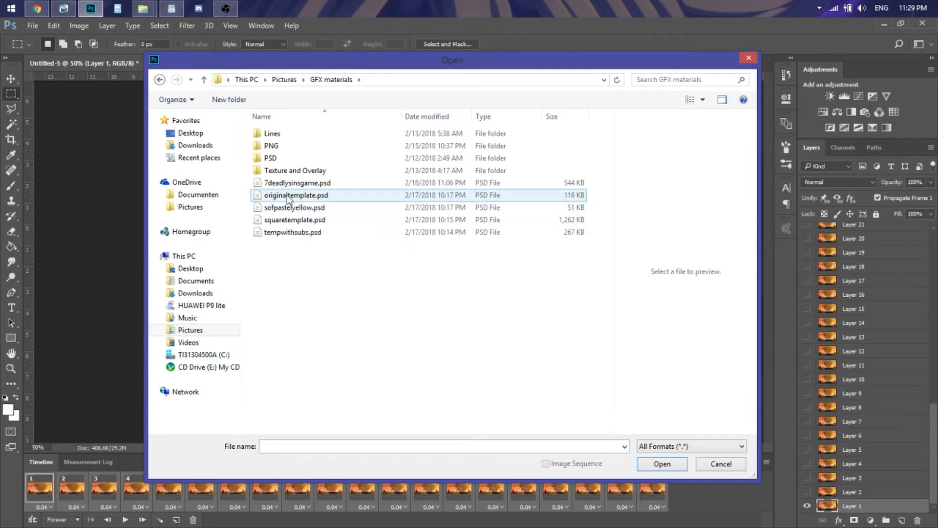
pyautogui.click(286, 233)
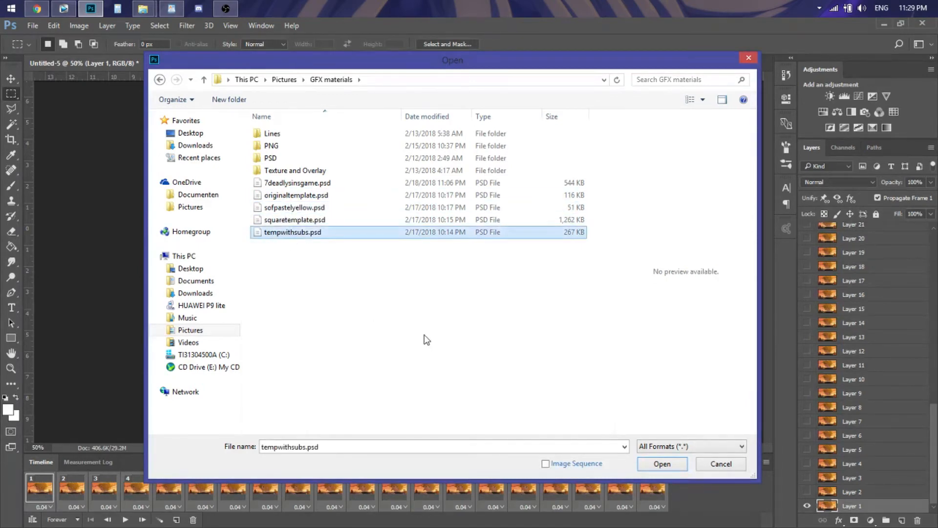
pyautogui.click(660, 466)
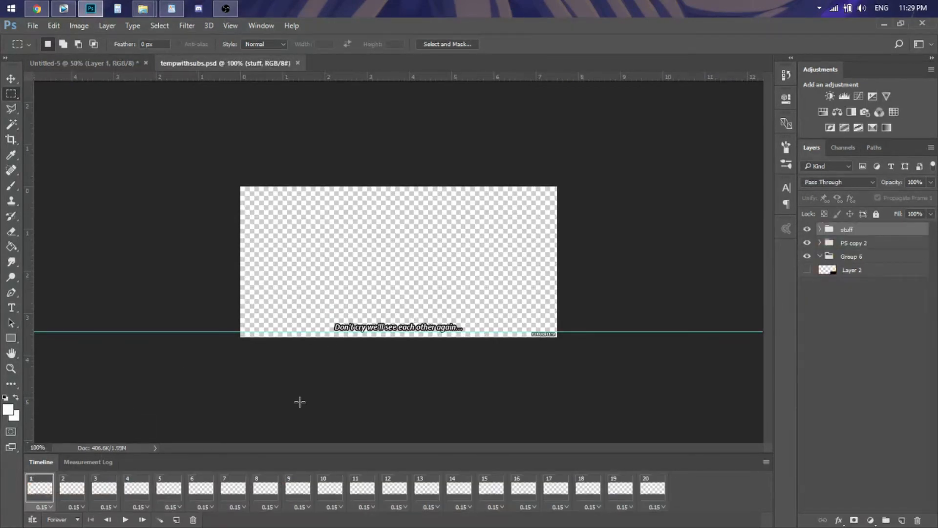
# Step: Hide the subtitle text layer inside the template's stuff group and collapse the group again
pyautogui.click(819, 229)
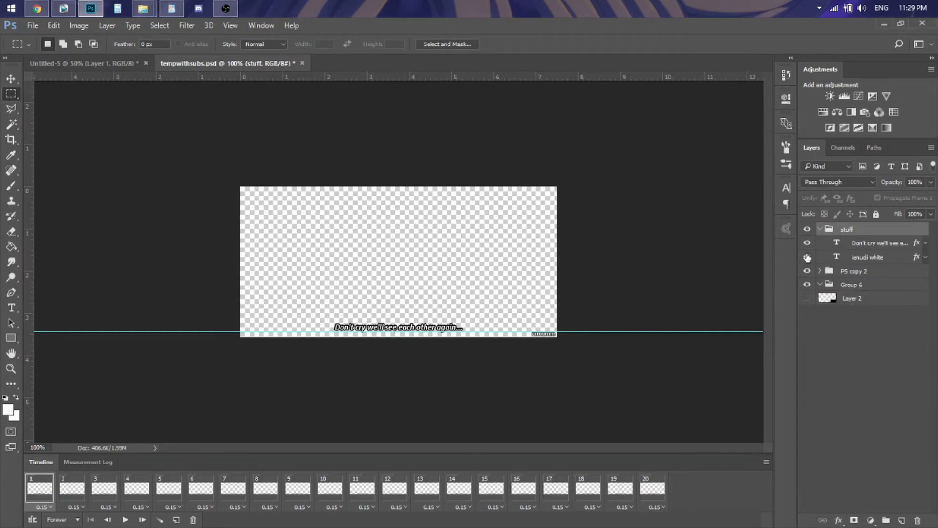
pyautogui.click(808, 243)
pyautogui.click(820, 229)
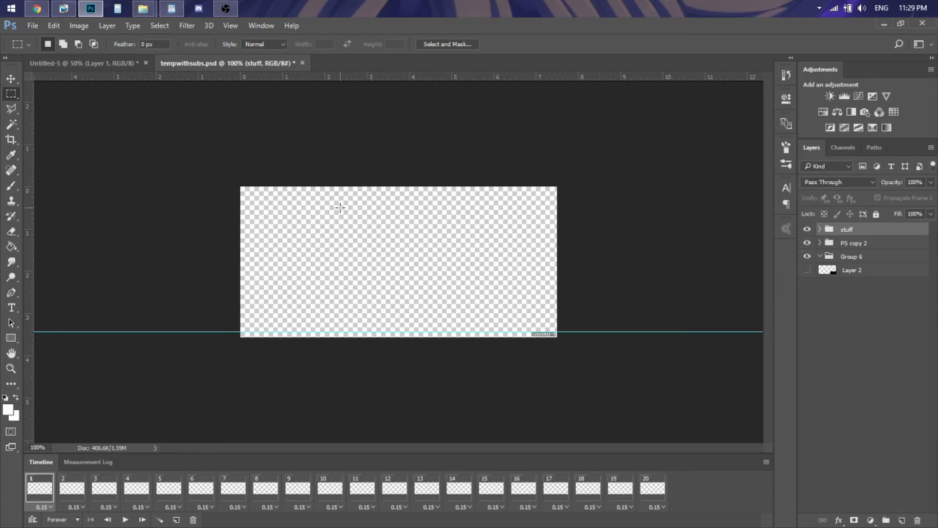
# Step: Try to paste the copied frames over all 20 template frames using Paste Over Selection, and undo the paste
pyautogui.keyDown('shift'); pyautogui.click(657, 492); pyautogui.keyUp('shift')
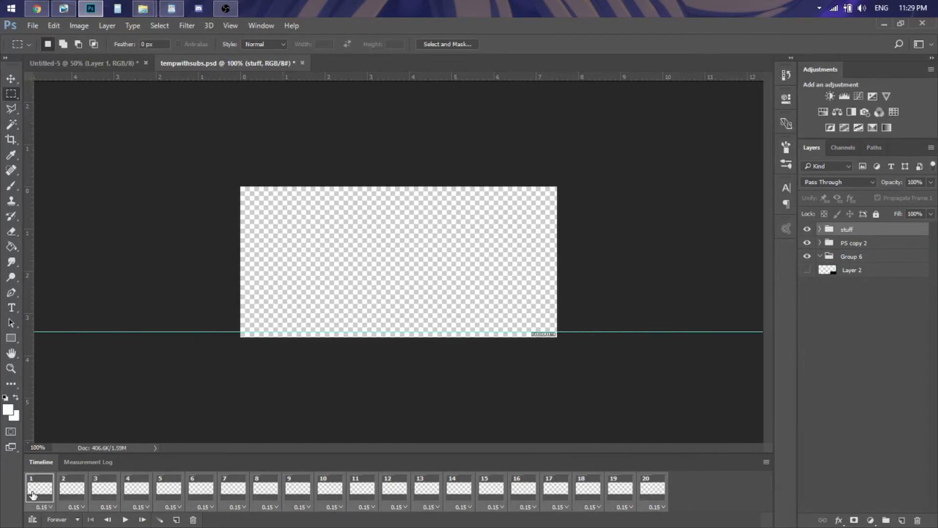
pyautogui.click(766, 463)
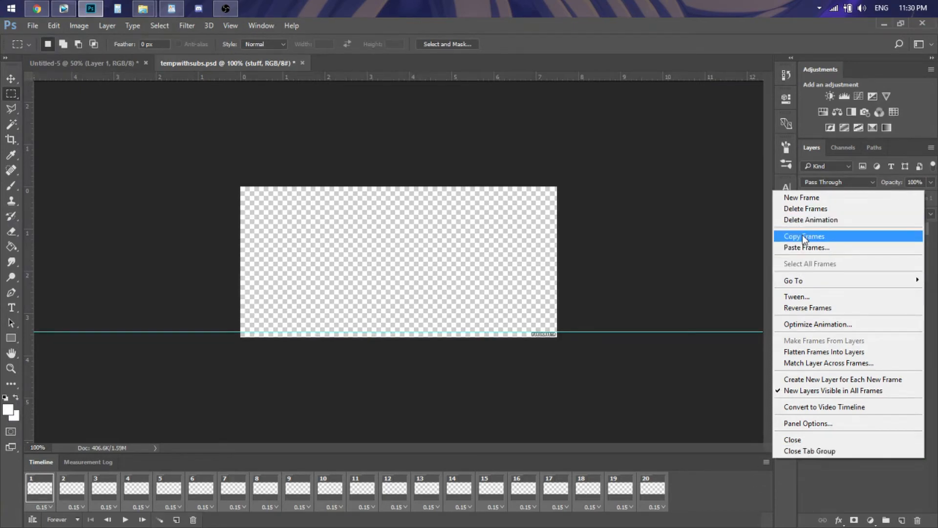
pyautogui.click(807, 249)
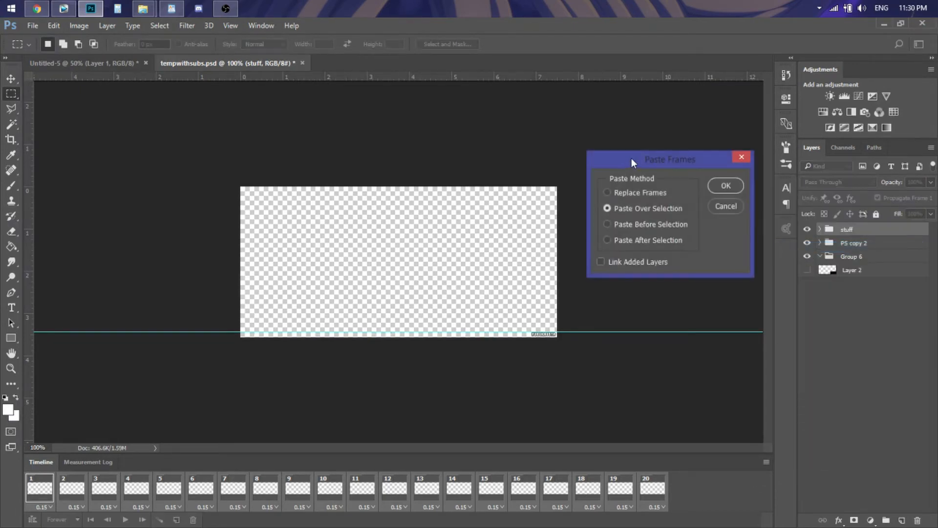
pyautogui.moveTo(632, 160); pyautogui.dragTo(584, 196)
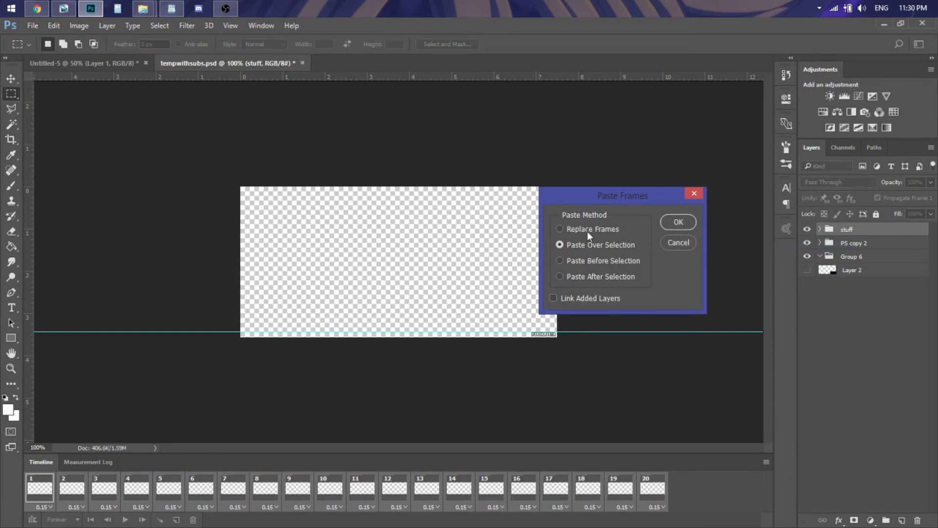
pyautogui.moveTo(568, 192); pyautogui.dragTo(421, 207)
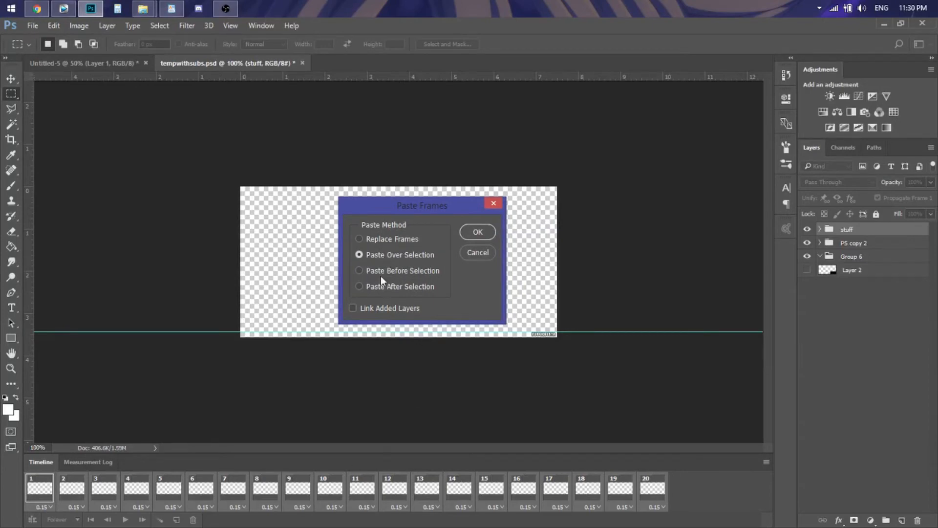
pyautogui.click(488, 230)
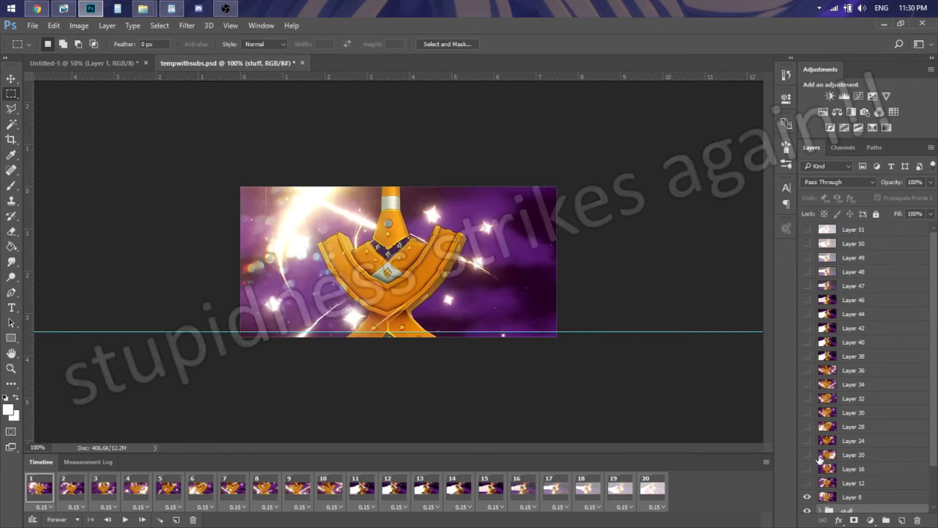
pyautogui.hotkey('ctrl', 'z')
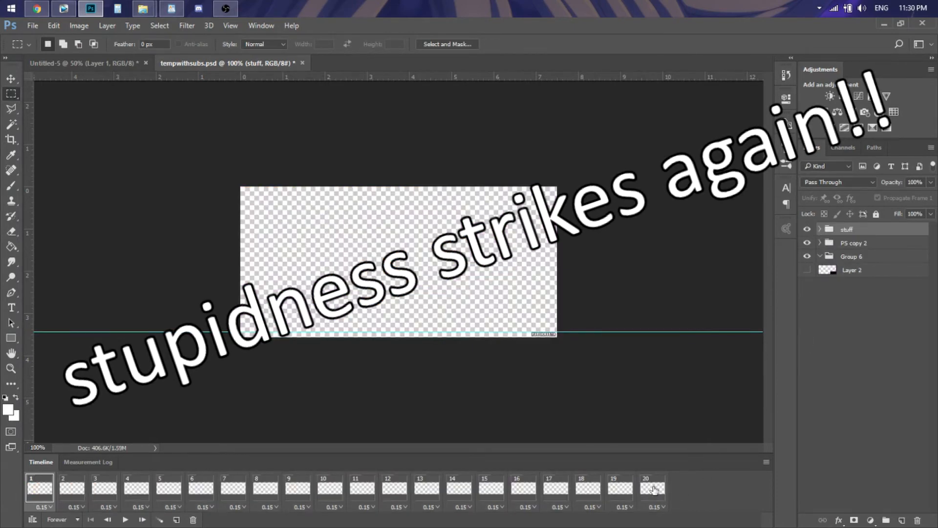
# Step: Copy the 20 frames of Untitled-5 again and paste them into tempwithsubs.psd using Paste Over Selection
pyautogui.click(114, 61)
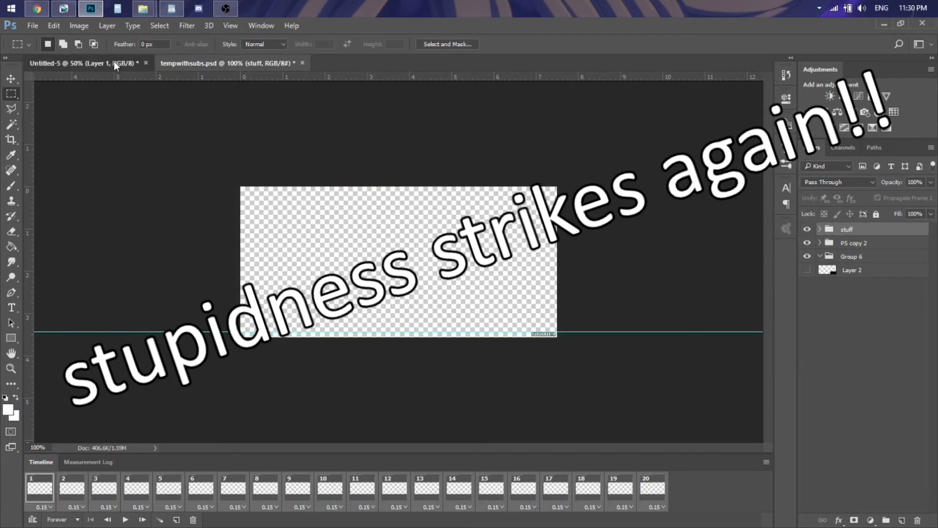
pyautogui.click(767, 461)
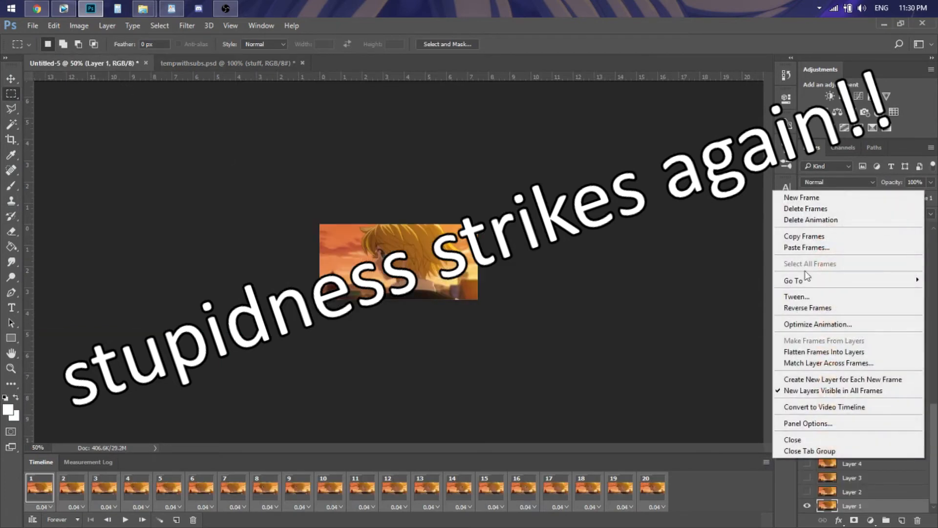
pyautogui.click(796, 237)
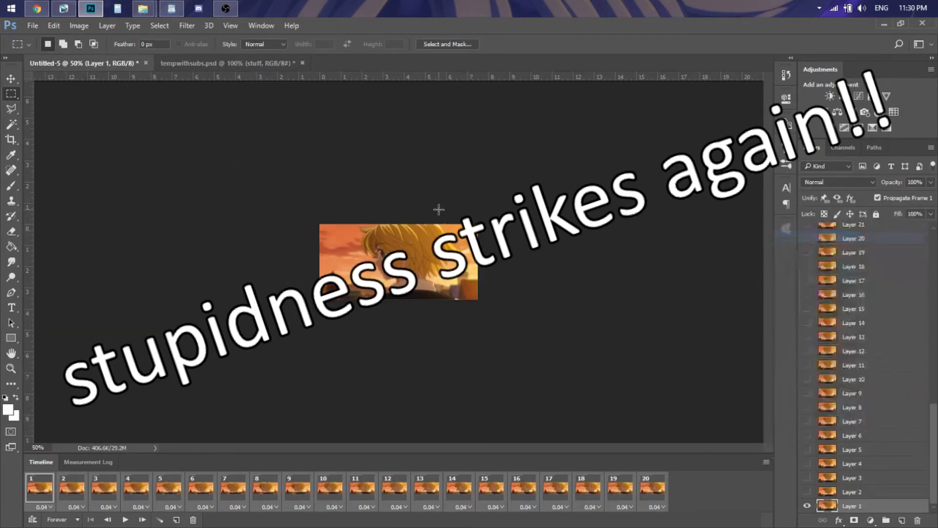
pyautogui.click(193, 65)
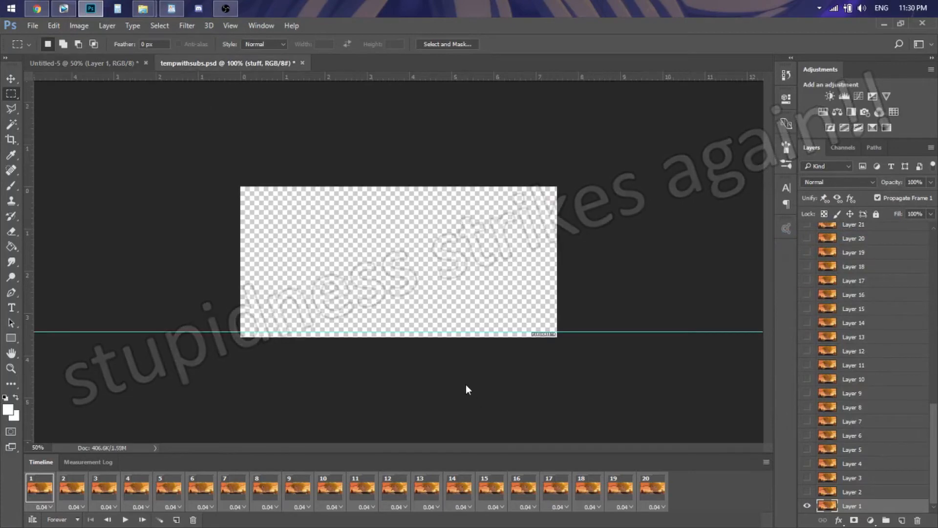
pyautogui.click(766, 462)
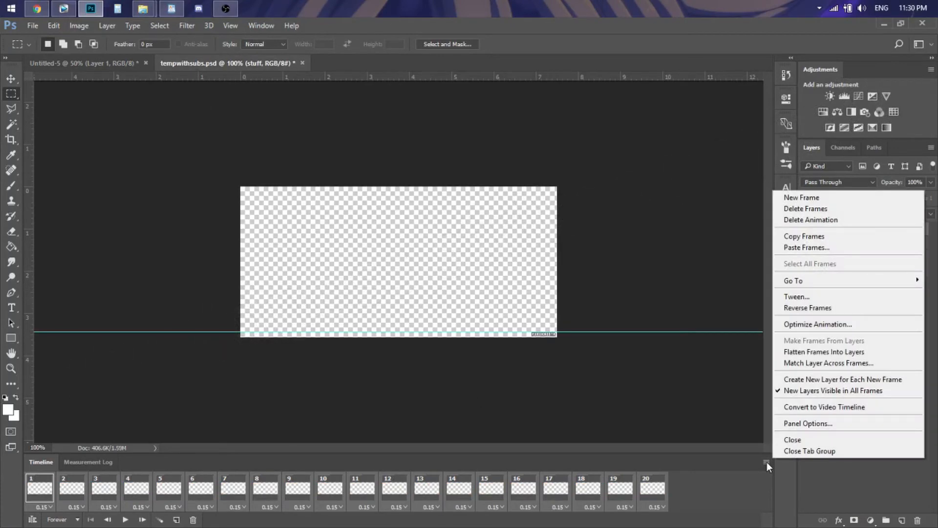
pyautogui.click(816, 245)
pyautogui.click(469, 232)
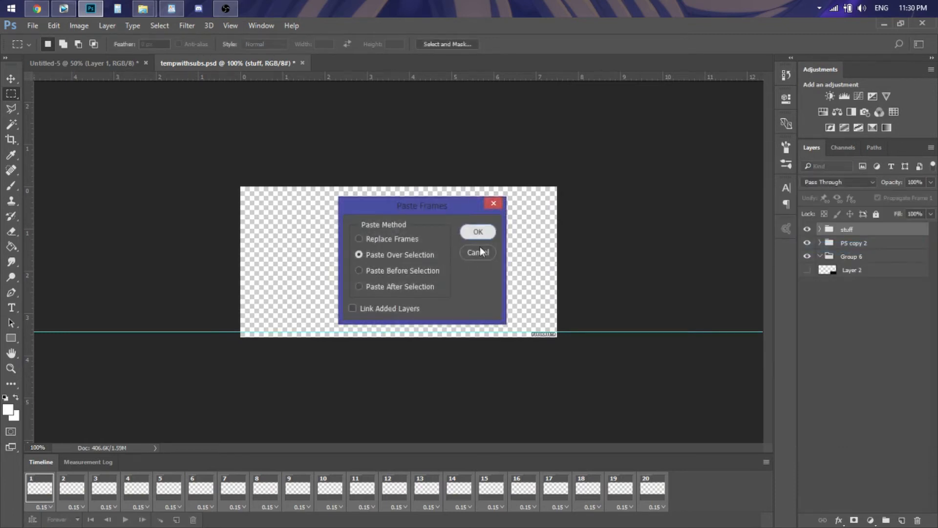
# Step: Move all pasted frame layers, from Layer 1 to Layer 55, into Group 6 and collapse the group
pyautogui.scroll(-2, 883, 408)
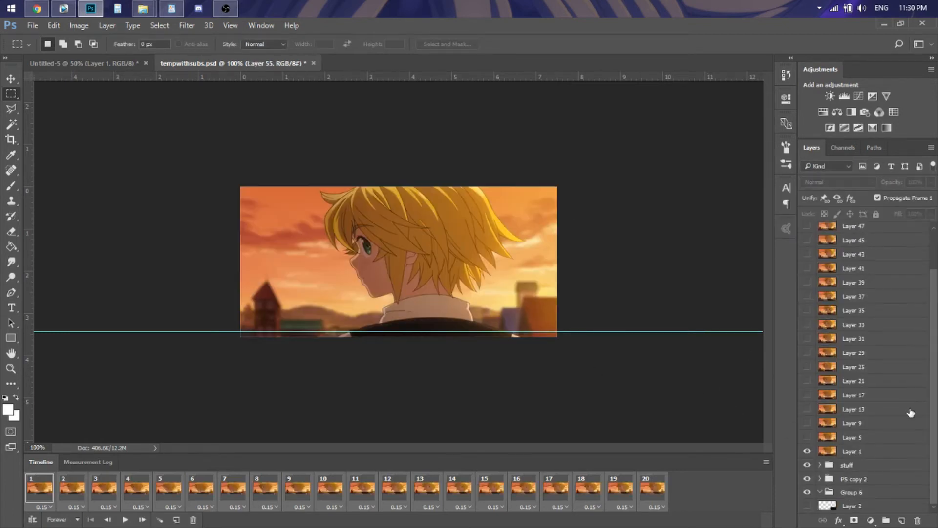
pyautogui.keyDown('shift'); pyautogui.click(848, 455); pyautogui.keyUp('shift')
pyautogui.scroll(1, 866, 417)
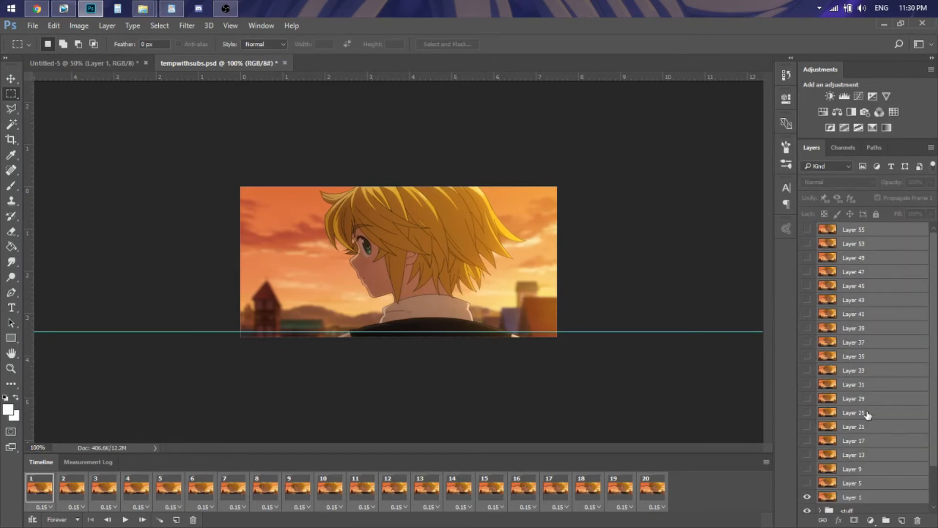
pyautogui.scroll(-1, 866, 417)
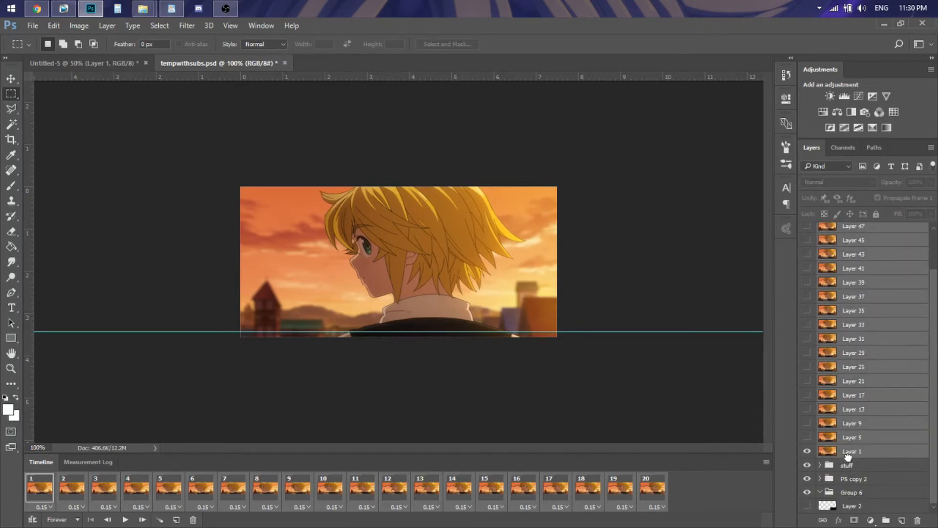
pyautogui.moveTo(849, 455); pyautogui.dragTo(856, 492)
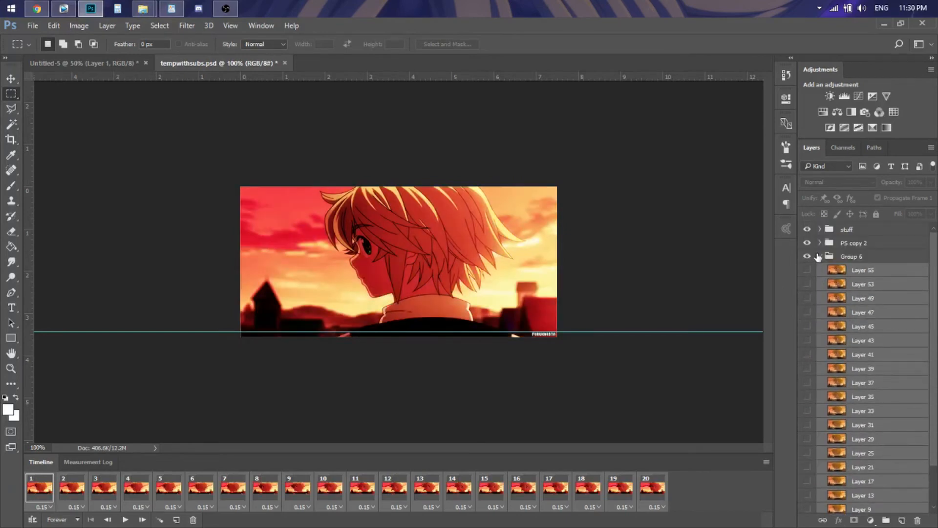
pyautogui.click(821, 257)
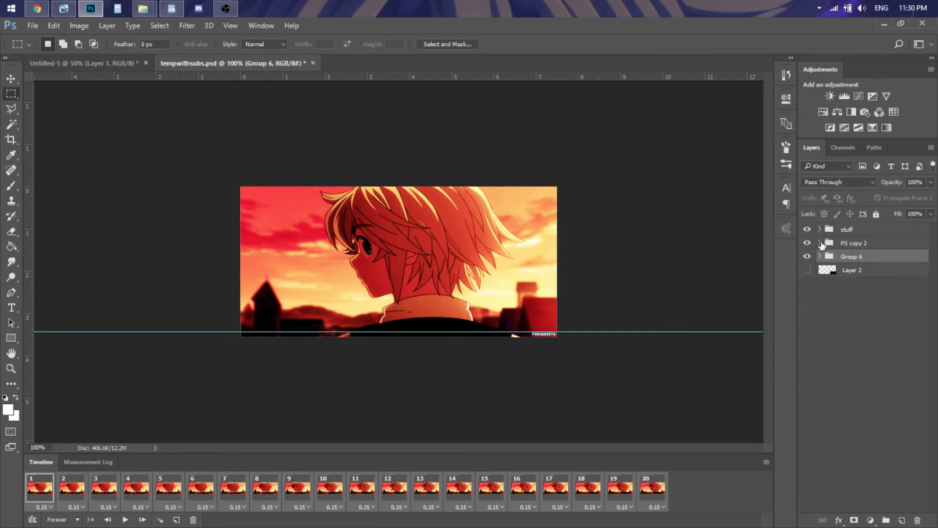
# Step: Expand the PS copy 2 group, hide Group 7 and show Group 5 to change the frames' colouring
pyautogui.click(820, 243)
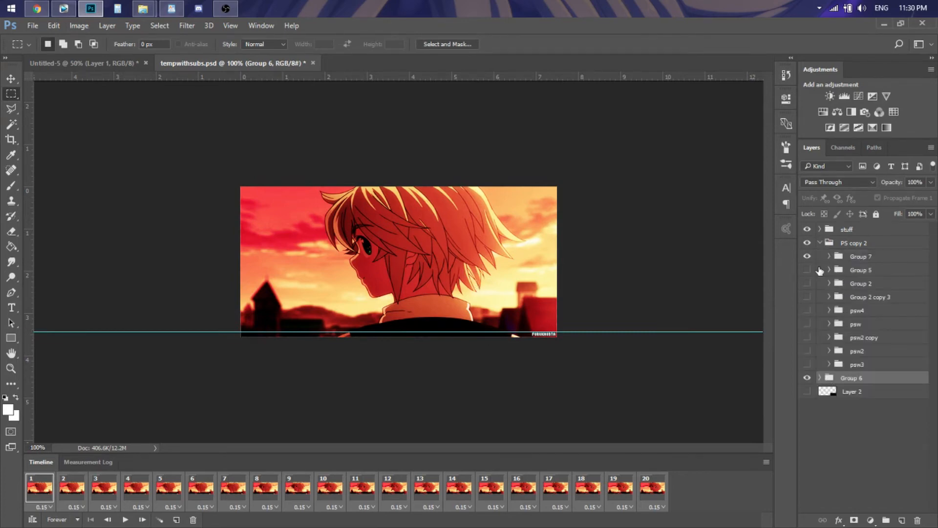
pyautogui.click(808, 256)
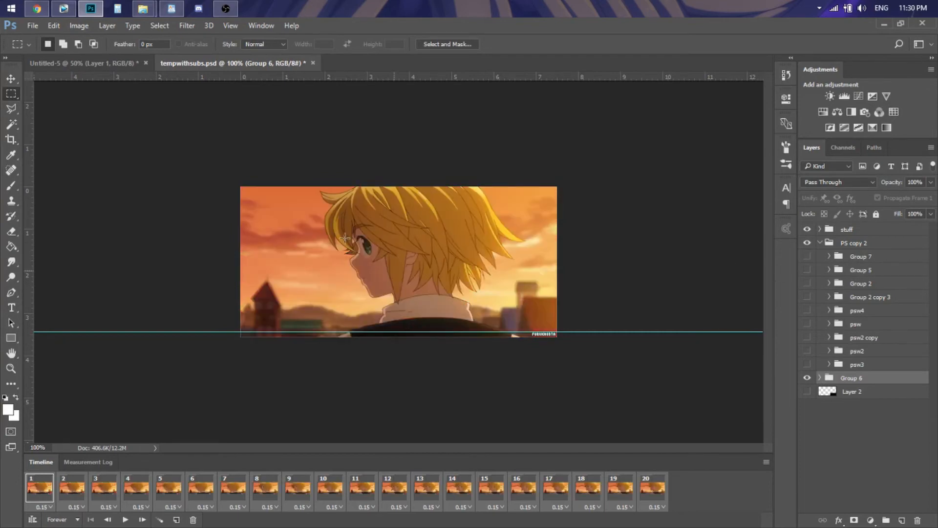
pyautogui.click(807, 270)
# Step: Try the psw2 copy and psw2 groups with Group 5 and with Group 2, and return to Group 5 alone
pyautogui.click(808, 337)
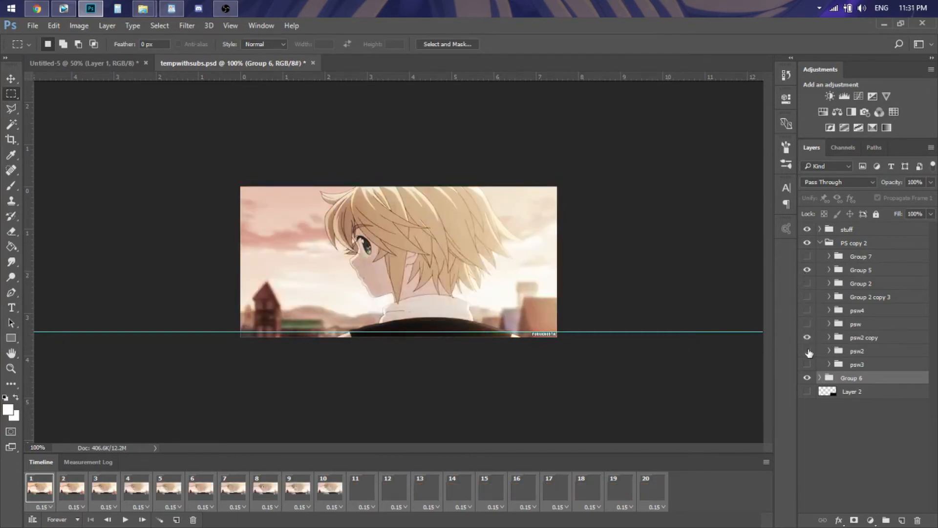
pyautogui.click(808, 351)
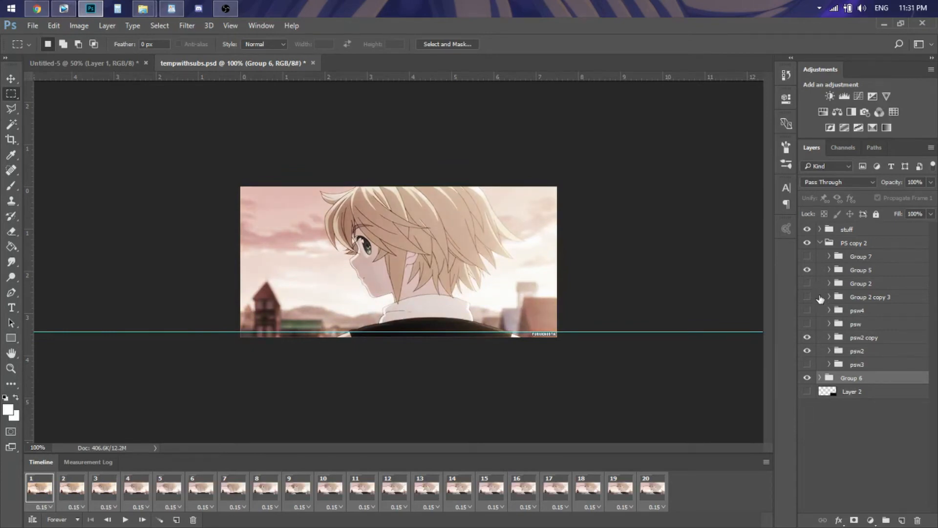
pyautogui.click(808, 284)
pyautogui.click(807, 270)
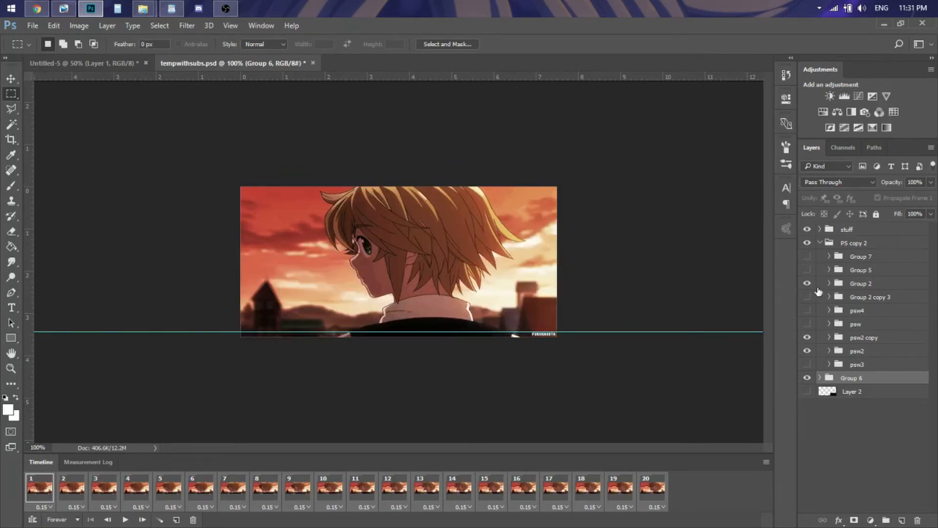
pyautogui.click(807, 283)
pyautogui.click(807, 270)
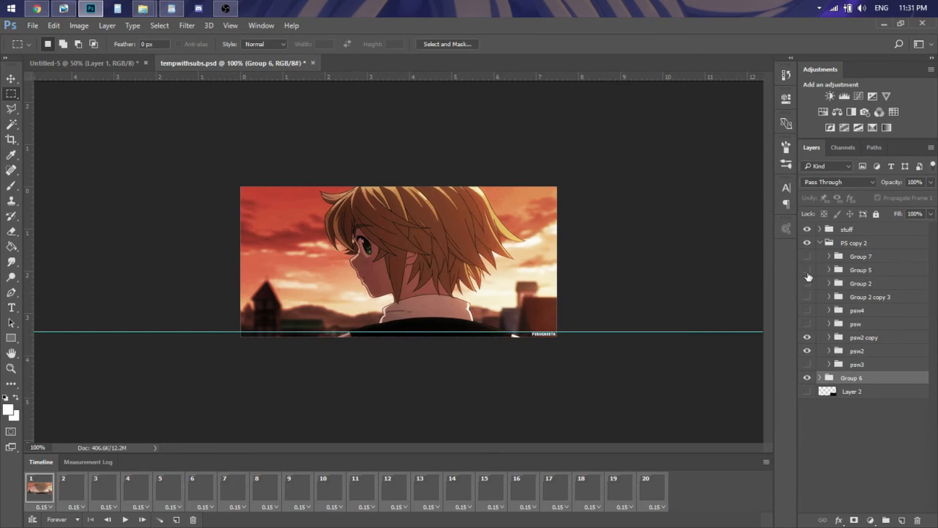
pyautogui.click(808, 351)
pyautogui.click(808, 337)
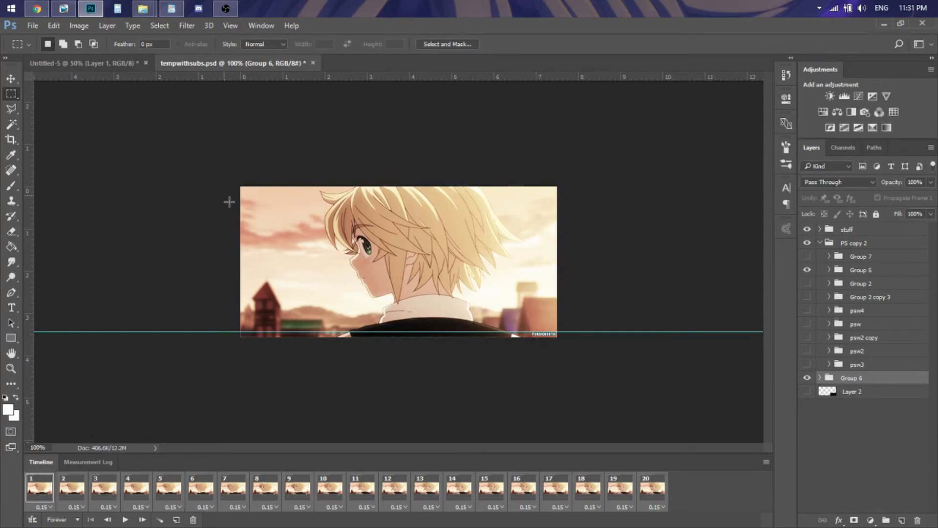
# Step: Compare the frames with and without the Group 5 colouring by switching Group 5 and PS copy 2 visibility
pyautogui.click(807, 270)
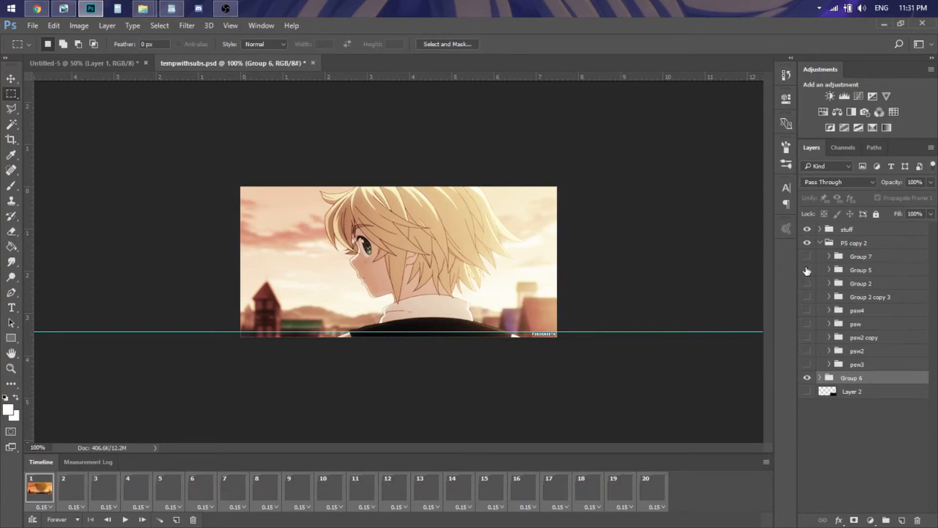
pyautogui.click(807, 270)
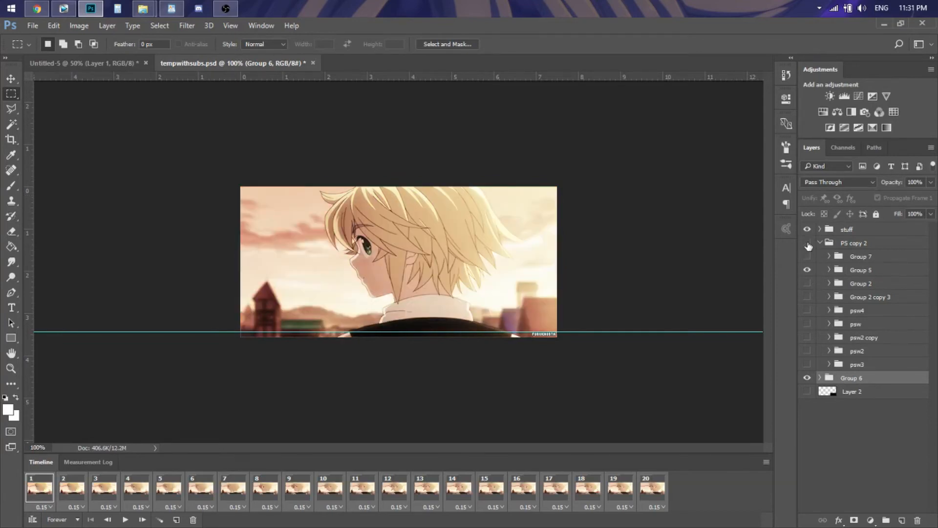
pyautogui.click(808, 244)
pyautogui.click(808, 243)
pyautogui.click(808, 243)
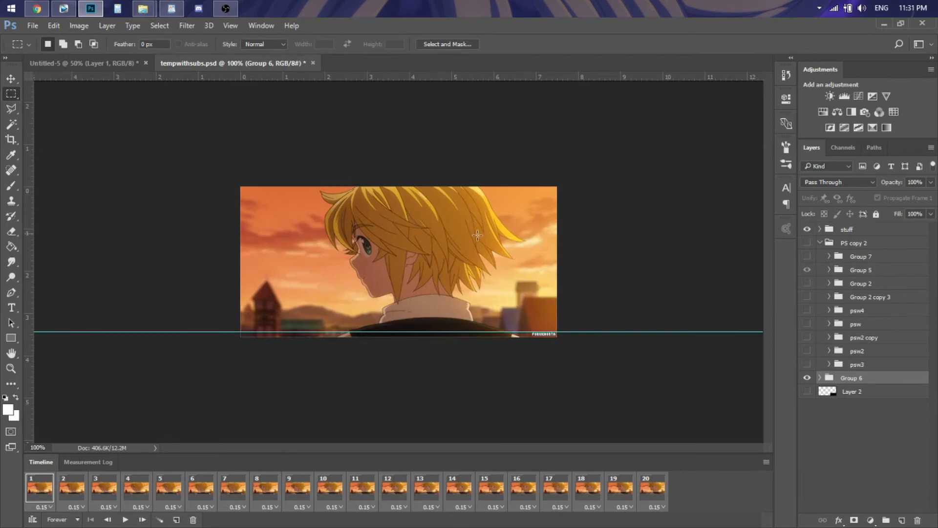
# Step: Try Group 7 together with Group 5, hide it again and compare the frames without PS copy 2
pyautogui.click(807, 256)
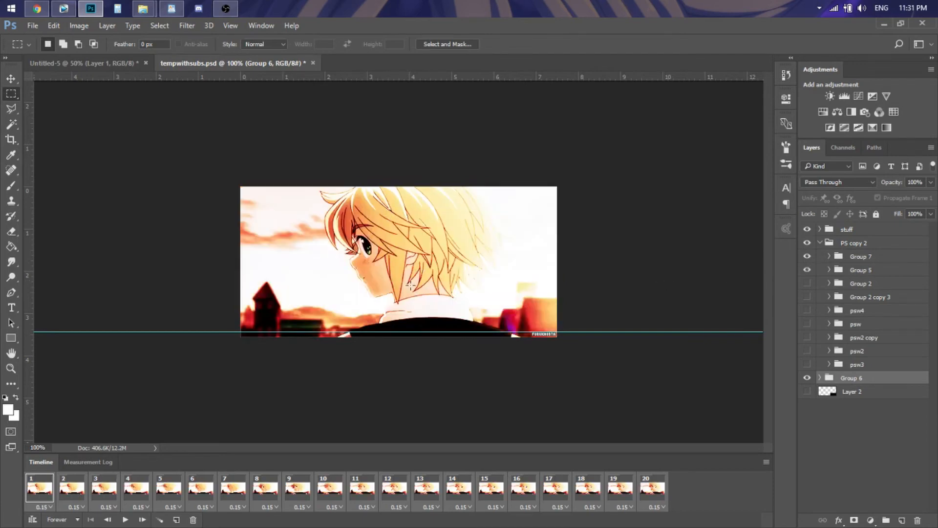
pyautogui.click(807, 257)
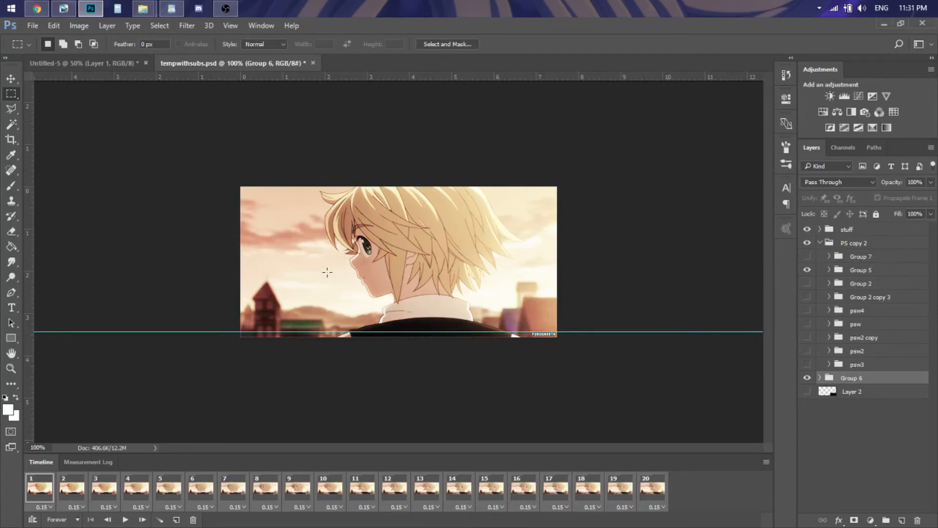
pyautogui.click(807, 243)
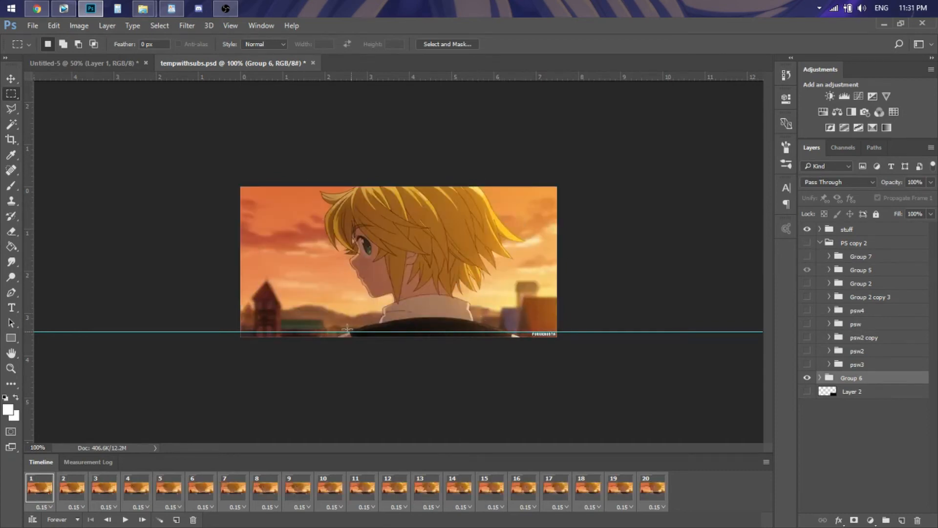
pyautogui.click(807, 243)
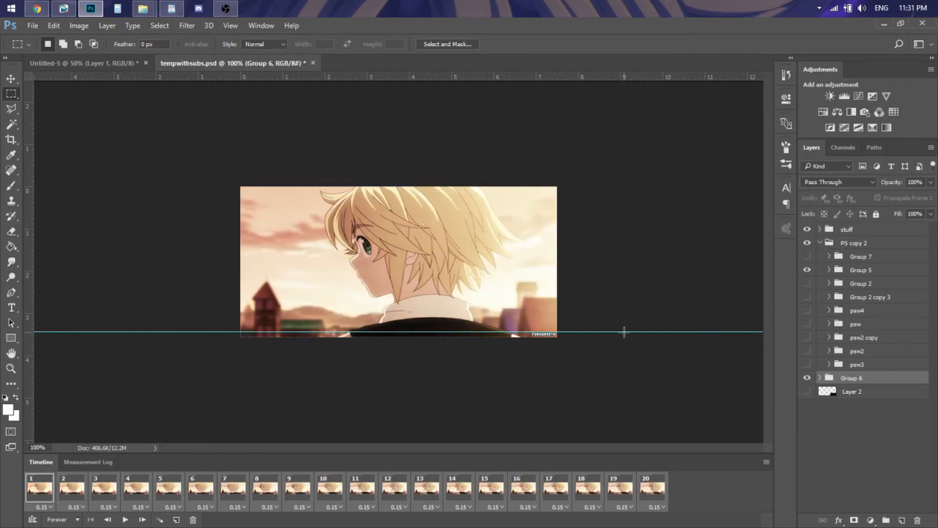
# Step: Try psw2 copy with Group 2 copy 3 and Group 2, and Group 7 alone, in place of Group 5, and restore Group 5
pyautogui.click(807, 270)
pyautogui.click(807, 337)
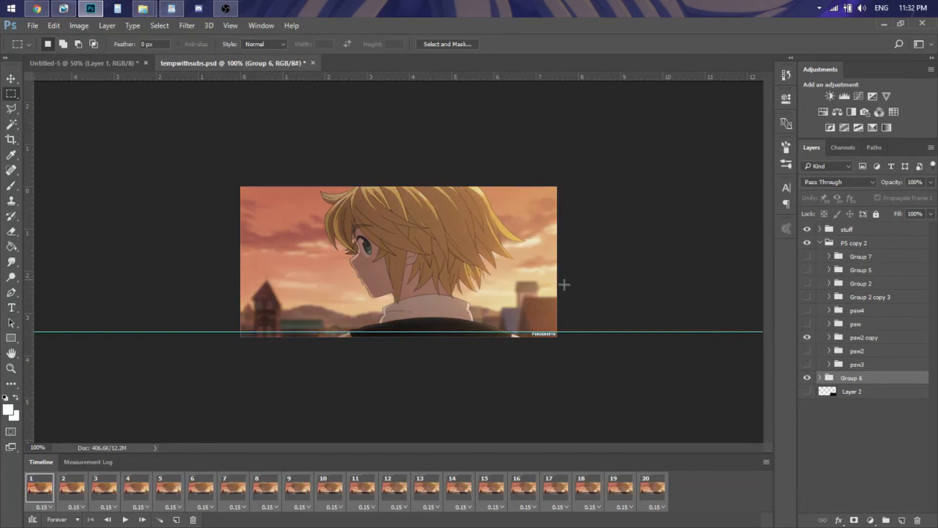
pyautogui.click(808, 298)
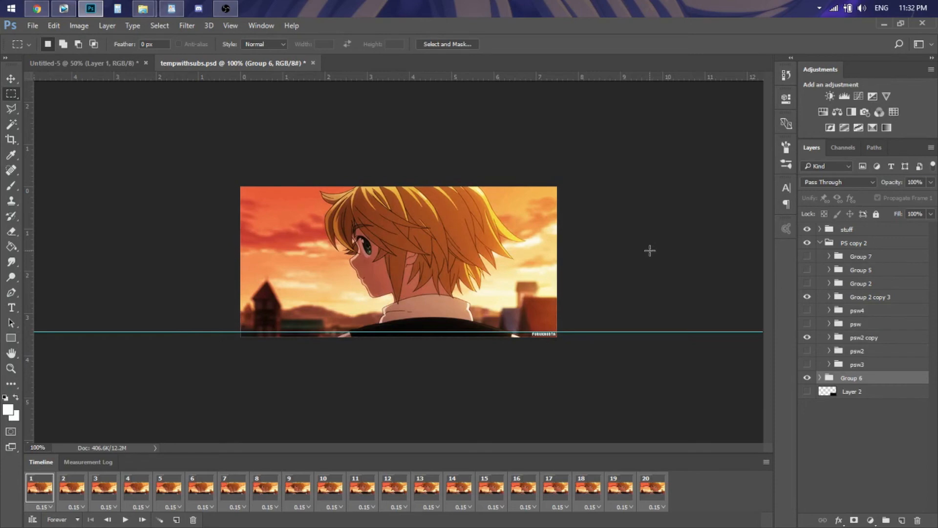
pyautogui.click(808, 297)
pyautogui.click(808, 284)
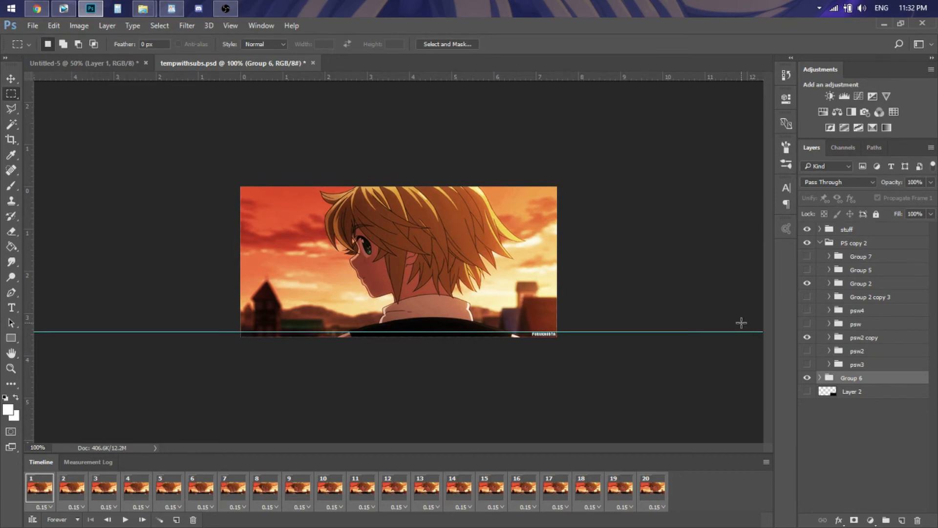
pyautogui.click(807, 284)
pyautogui.click(808, 338)
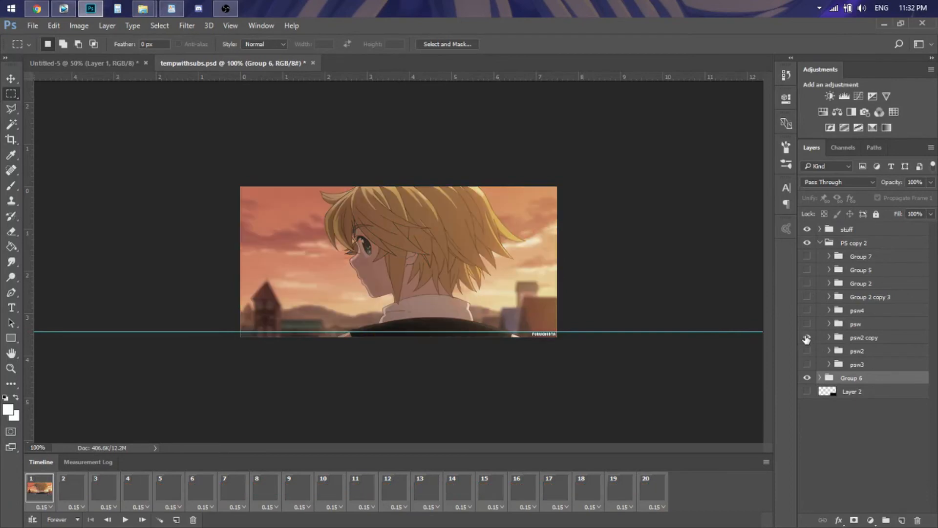
pyautogui.click(809, 257)
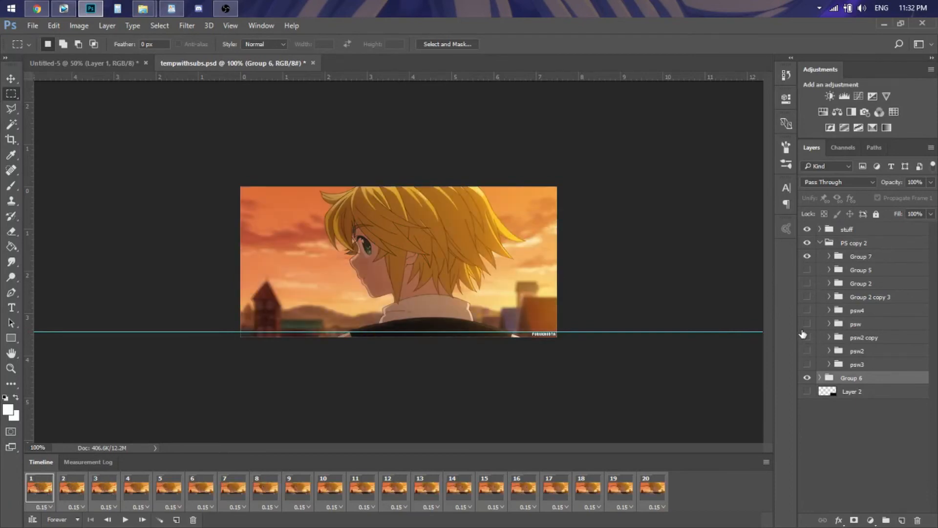
pyautogui.click(807, 256)
pyautogui.click(807, 270)
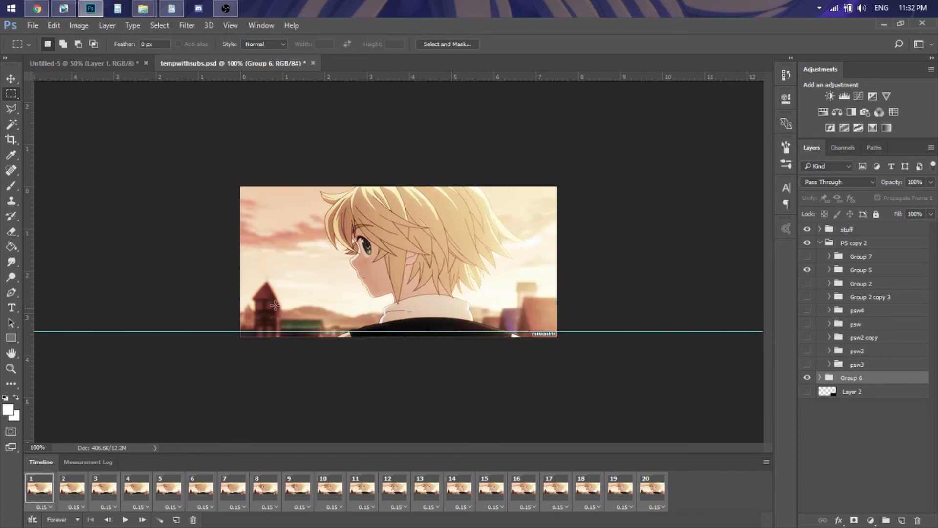
# Step: Select frame 20, try Group 2 over the Group 5 colouring, and show Group 7 instead
pyautogui.click(652, 489)
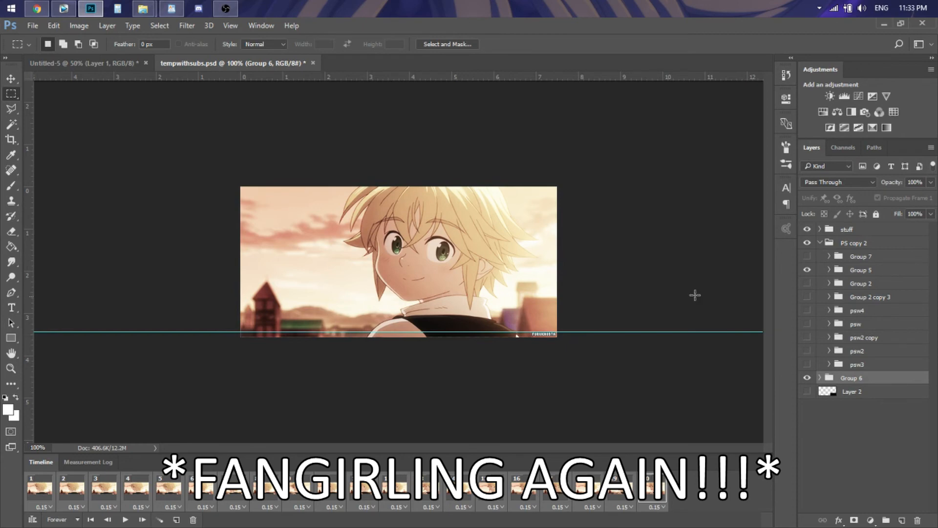
pyautogui.click(808, 284)
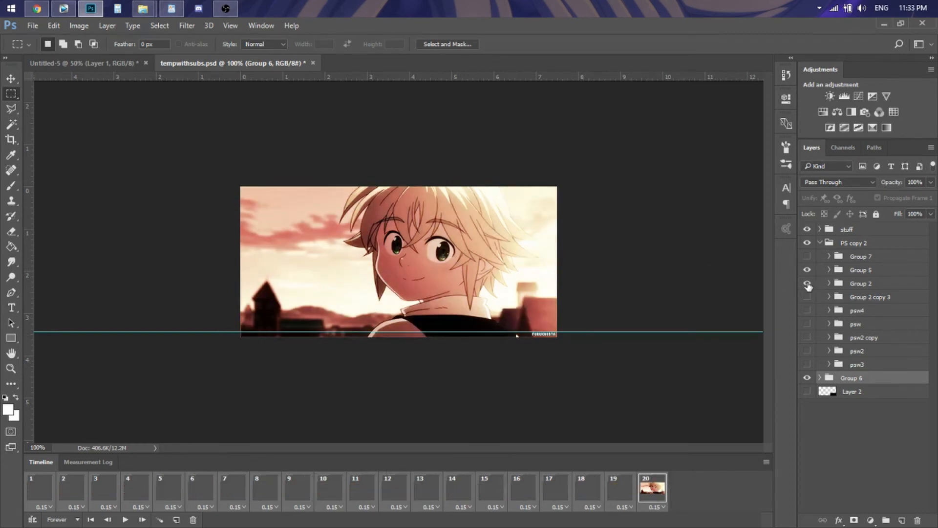
pyautogui.click(807, 257)
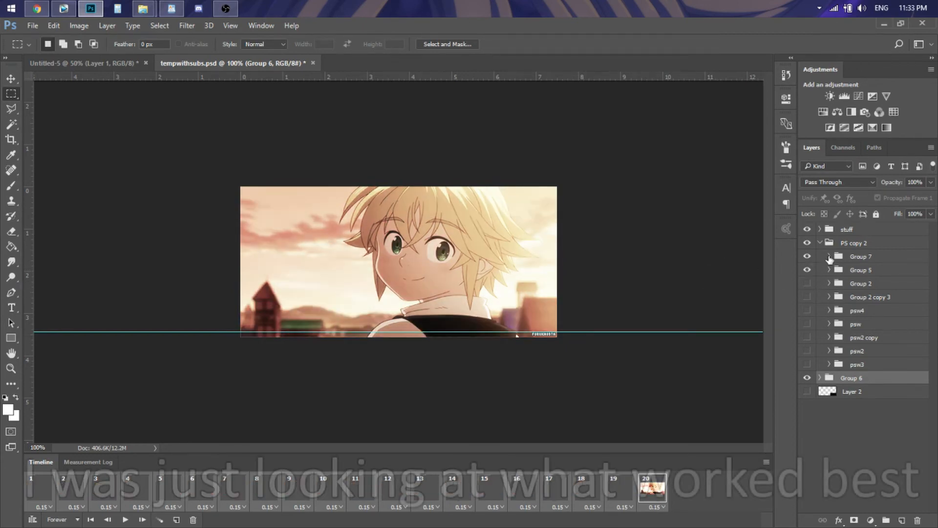
# Step: Try Group 7 without its lower Brightness and Vibrance 9 layers, comparing the frame with and without Levels 9, Hue/Saturation and Photo Filter
pyautogui.click(829, 256)
pyautogui.click(808, 284)
pyautogui.click(806, 271)
pyautogui.click(806, 275)
pyautogui.click(808, 341)
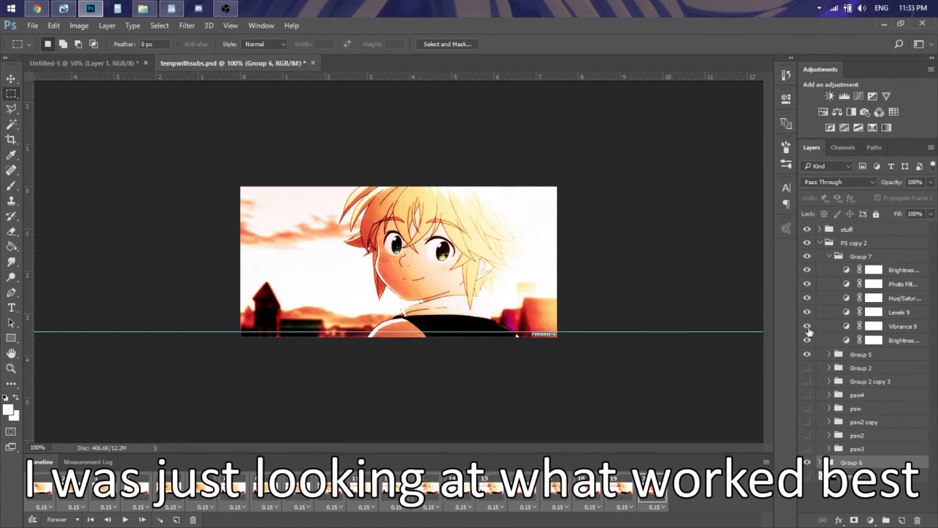
pyautogui.click(808, 328)
pyautogui.click(808, 313)
pyautogui.click(808, 313)
pyautogui.click(808, 299)
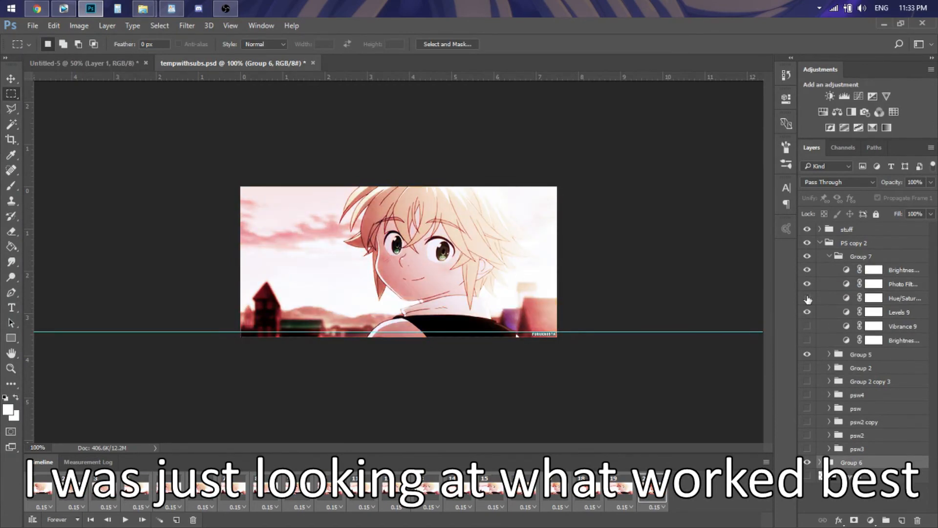
pyautogui.click(808, 299)
pyautogui.click(807, 287)
pyautogui.click(807, 287)
# Step: Compare the frame with and without Group 7, leave Group 7 hidden, and collapse the PS copy 2 group
pyautogui.click(830, 258)
pyautogui.click(805, 260)
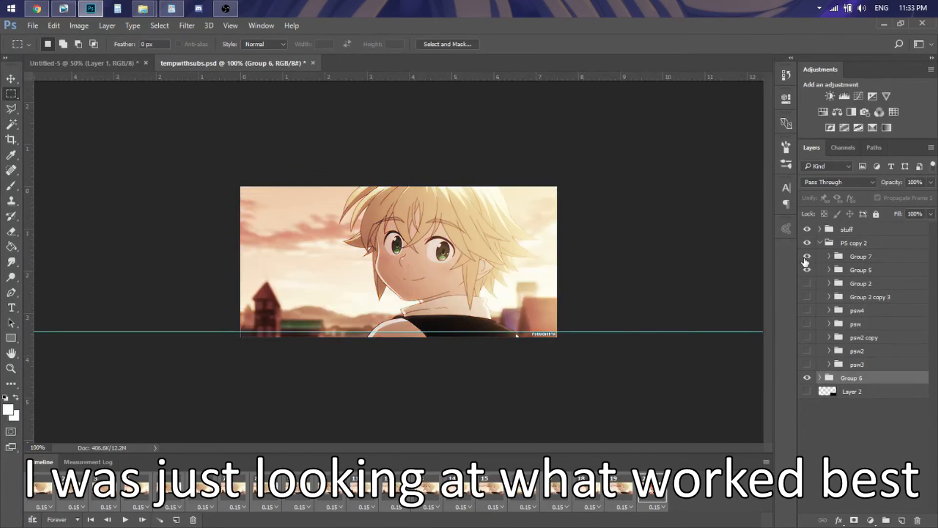
pyautogui.click(805, 259)
pyautogui.click(805, 259)
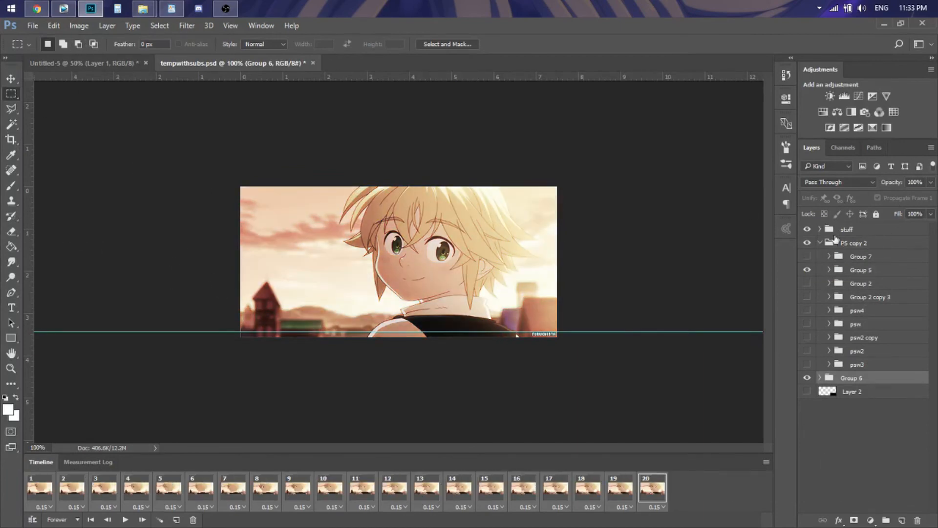
pyautogui.click(820, 243)
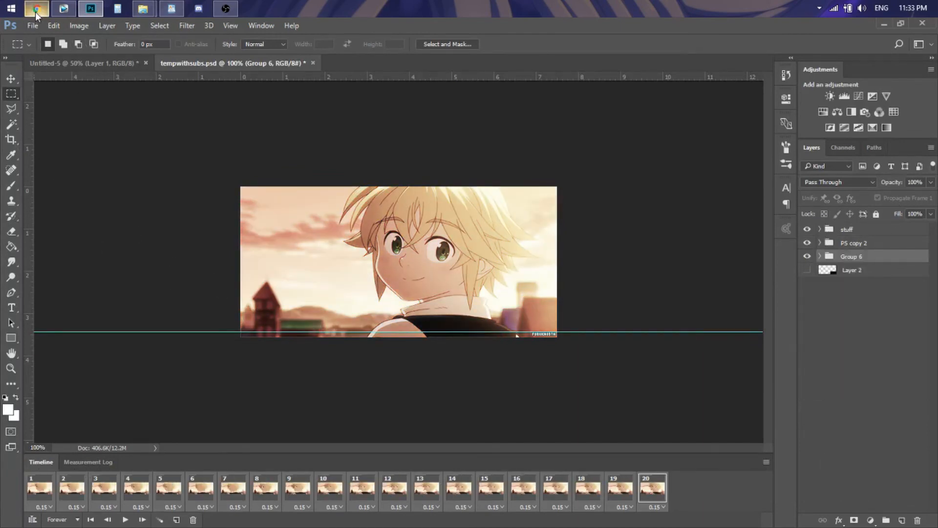
# Step: Open the Save for Web export of the gif, keep looping at Forever, and play the animation preview
pyautogui.click(32, 27)
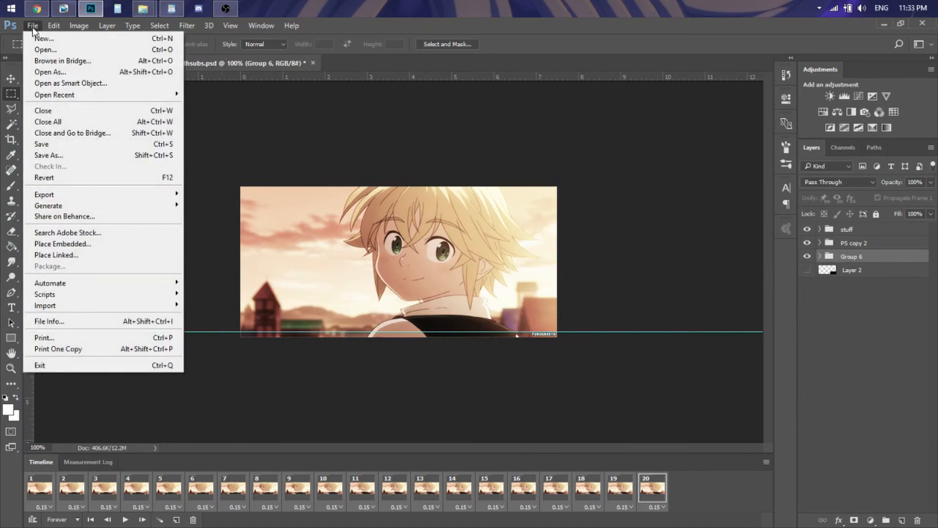
pyautogui.moveTo(143, 195)
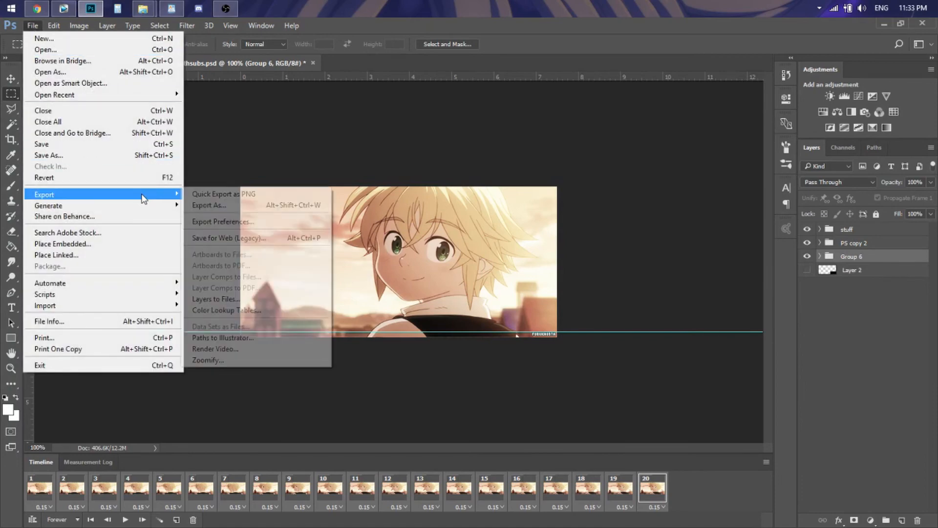
pyautogui.click(231, 240)
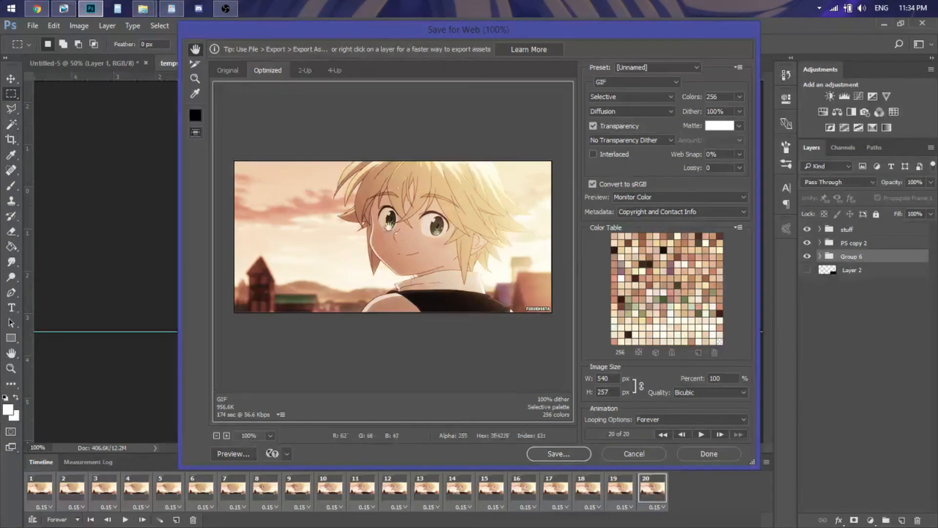
pyautogui.click(666, 419)
pyautogui.click(666, 419)
pyautogui.click(697, 436)
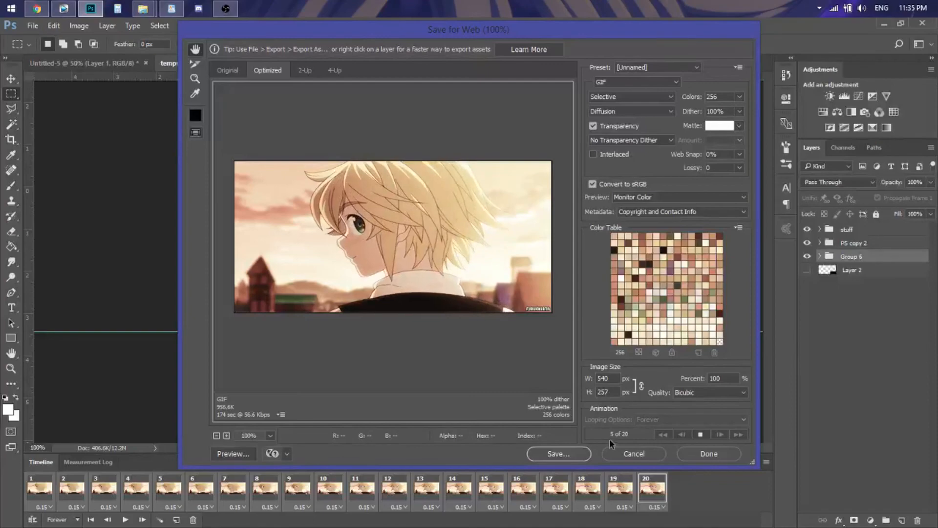
# Step: Save the optimized gif as 3.gif in folder 1 of Gif Dump's NNT folder, replacing the existing file
pyautogui.click(562, 454)
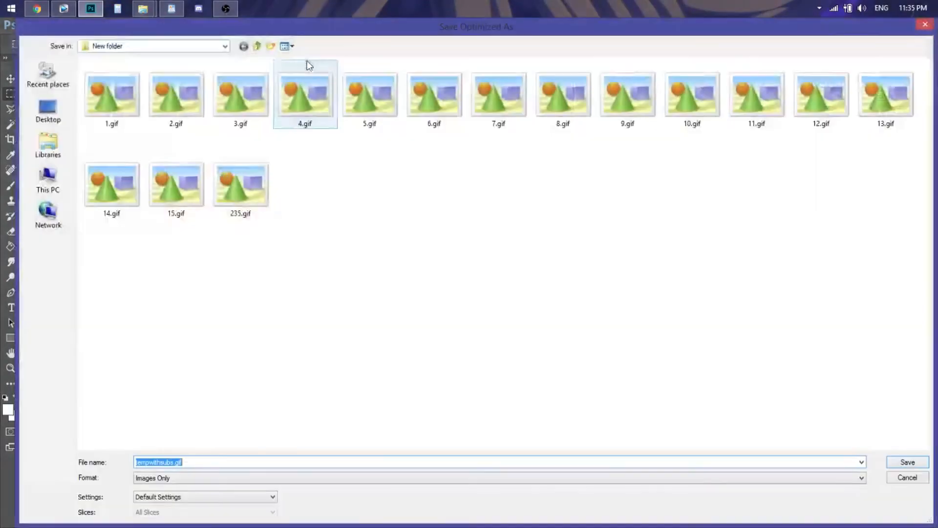
pyautogui.click(257, 46)
pyautogui.click(257, 47)
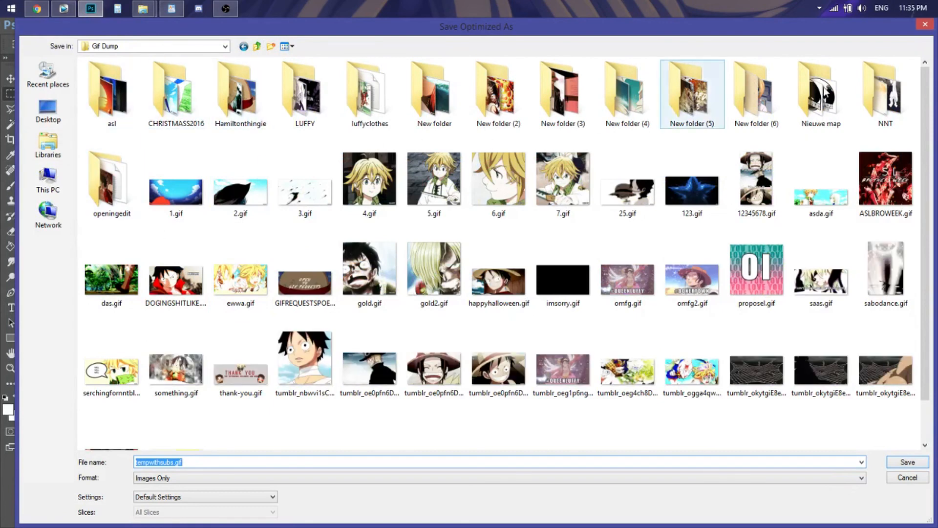
pyautogui.doubleClick(885, 93)
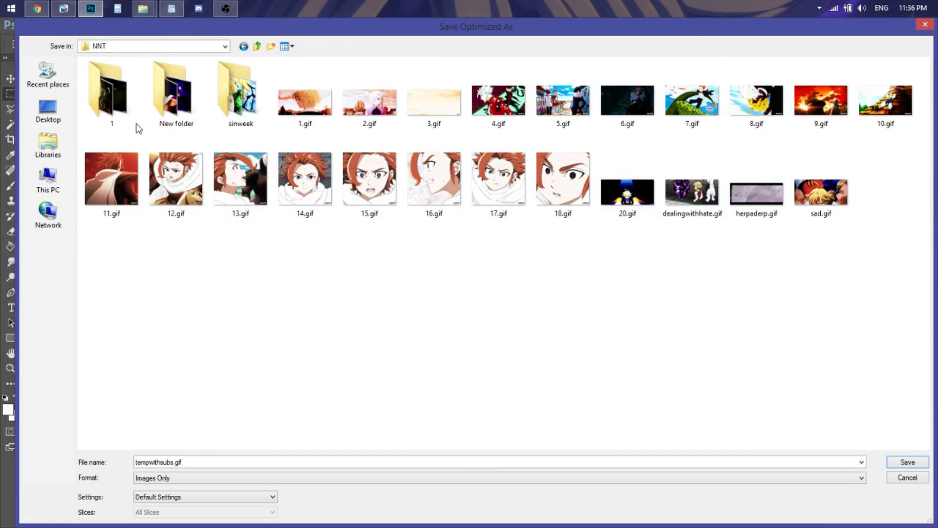
pyautogui.doubleClick(111, 101)
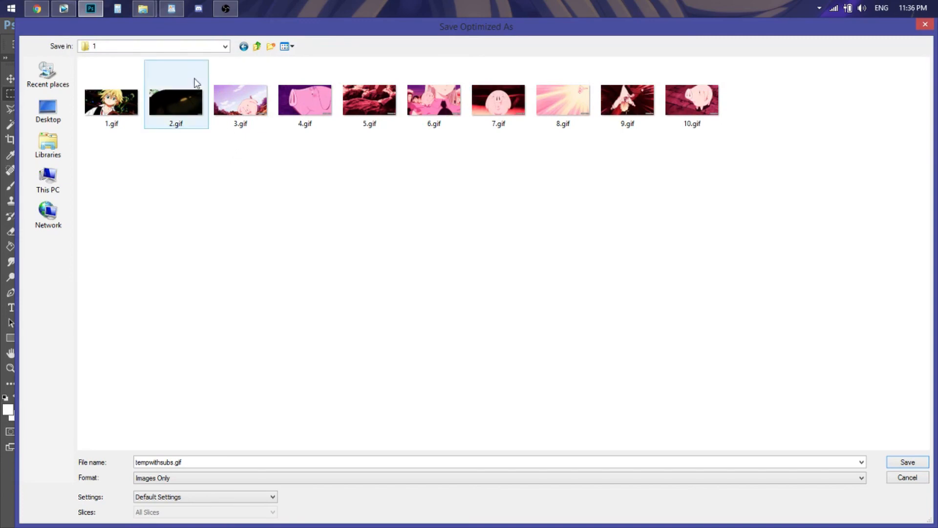
pyautogui.click(244, 123)
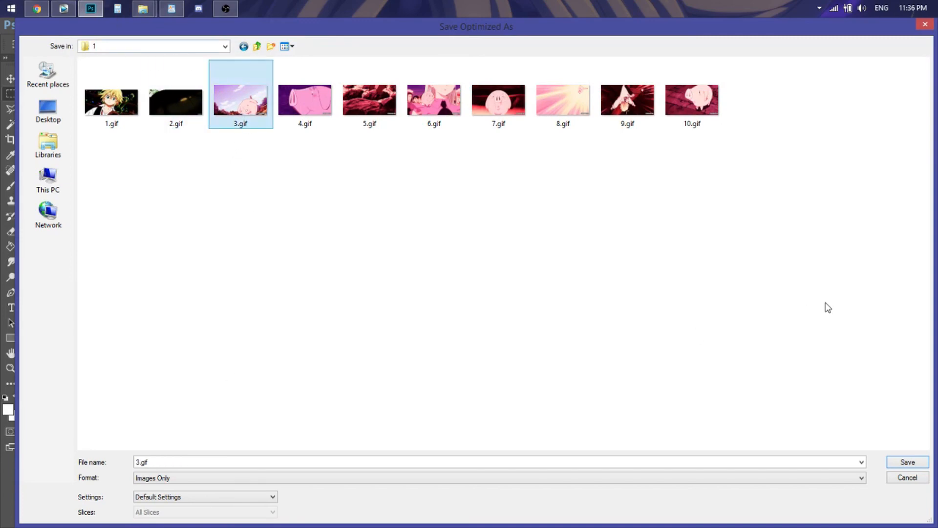
pyautogui.press('Return')
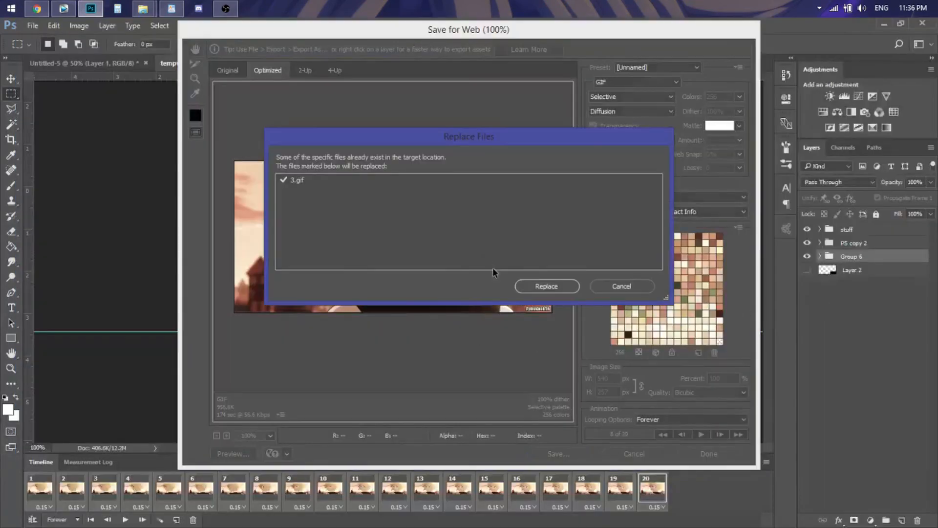
pyautogui.click(522, 287)
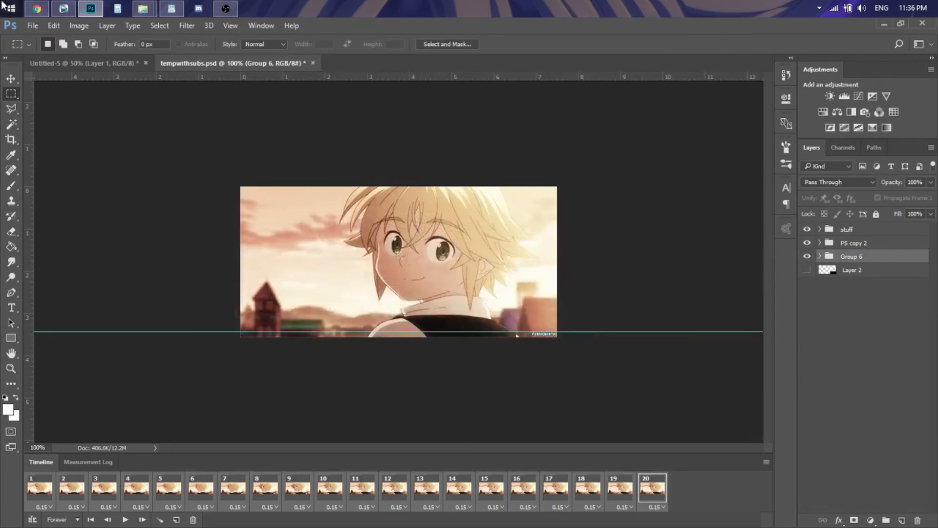
# Step: Switch to Chrome, open the Tumblr dashboard from the full counter blog, and start a new photo post
pyautogui.click(37, 8)
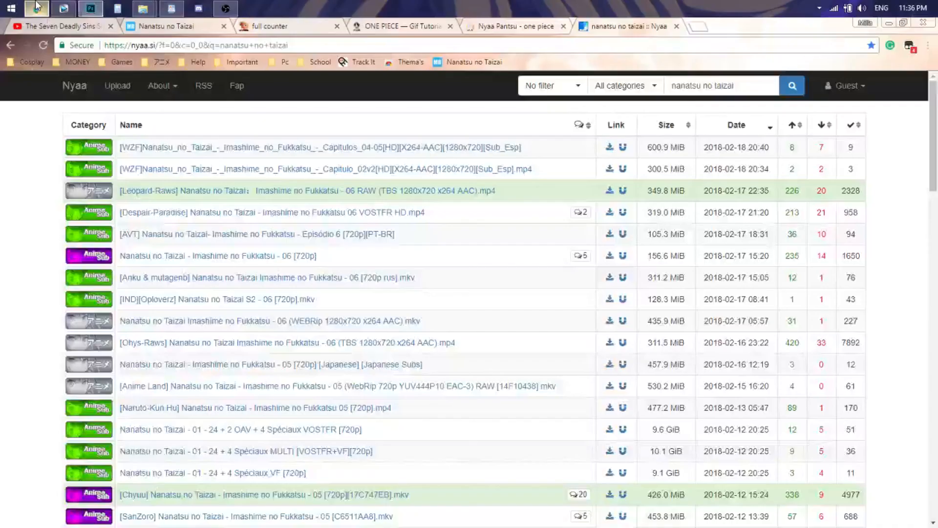
pyautogui.click(283, 26)
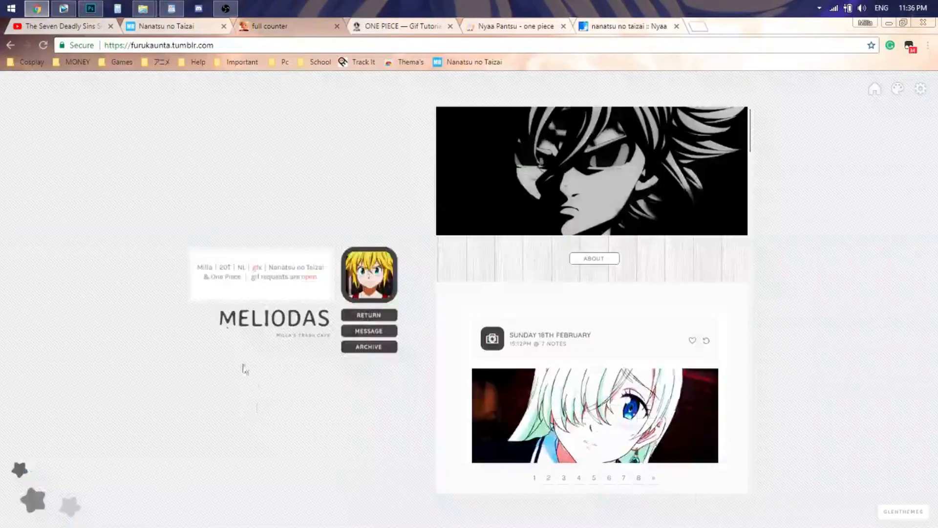
pyautogui.click(885, 92)
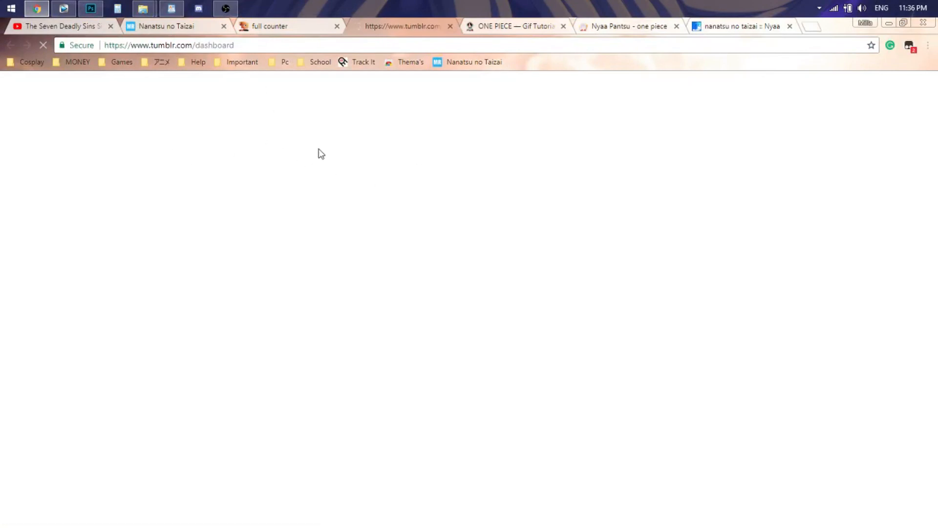
pyautogui.click(250, 29)
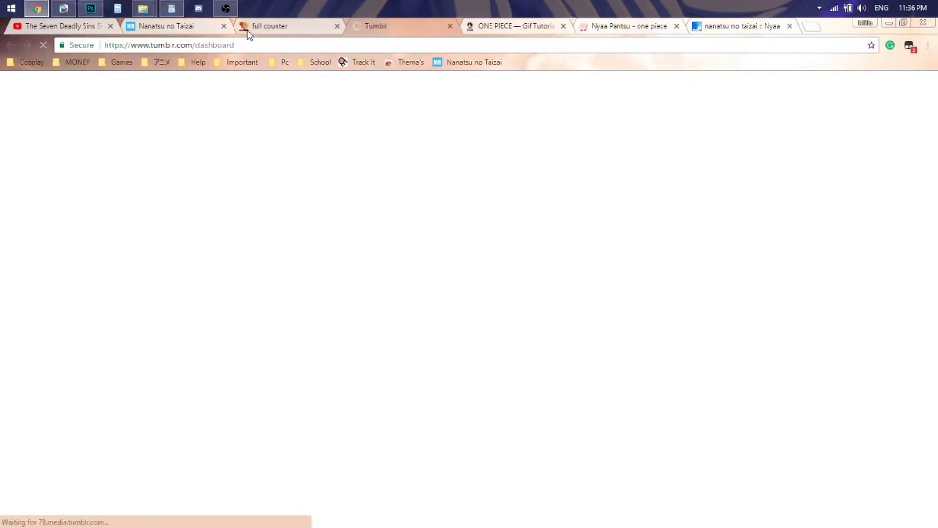
pyautogui.click(393, 29)
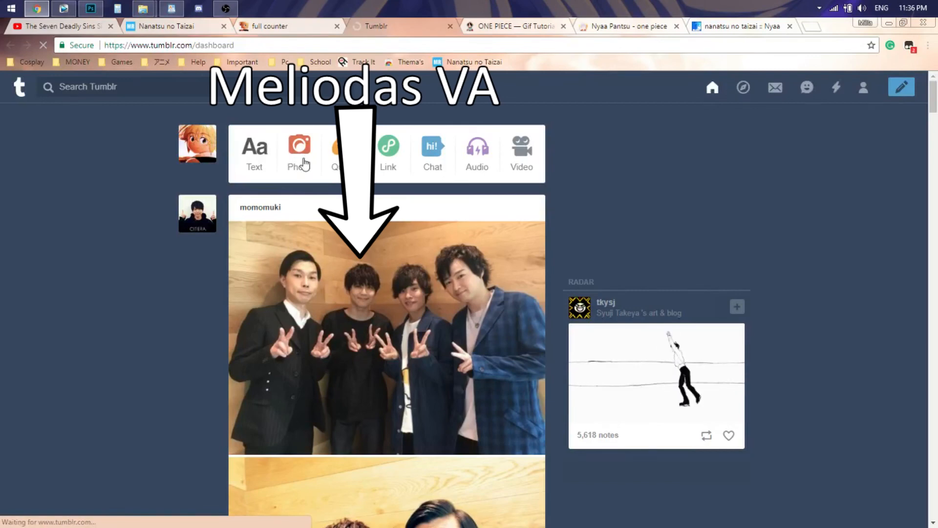
pyautogui.click(304, 164)
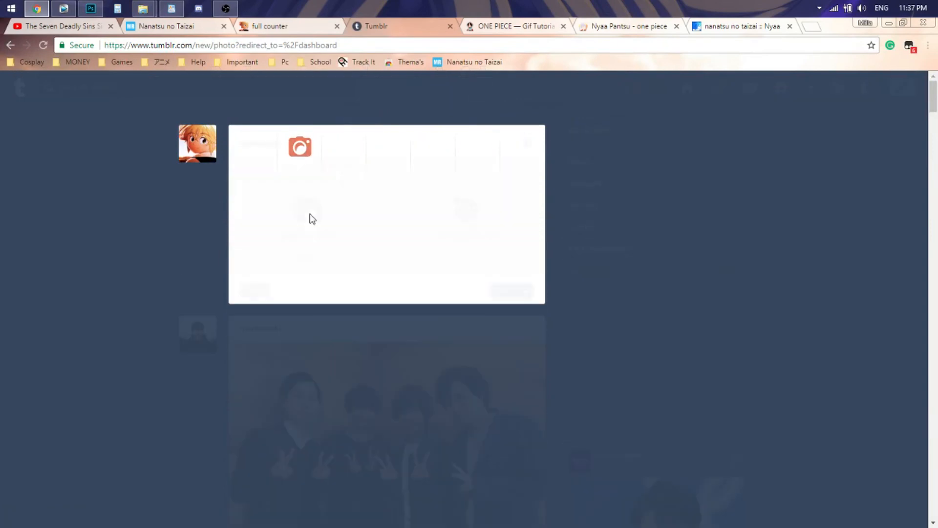
# Step: Upload 3.gif from the Pictures folder Gif Dump > NNT > 1 to the photo post
pyautogui.click(313, 216)
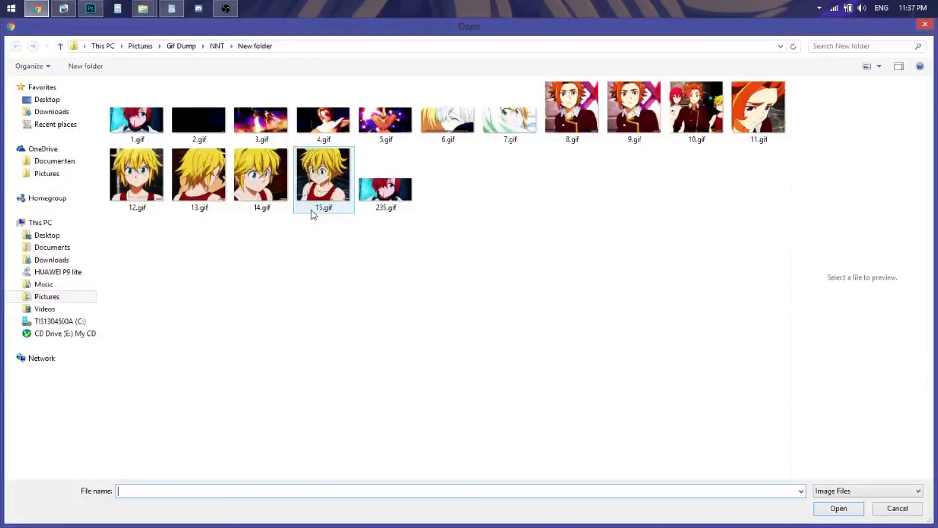
pyautogui.click(205, 46)
pyautogui.click(215, 45)
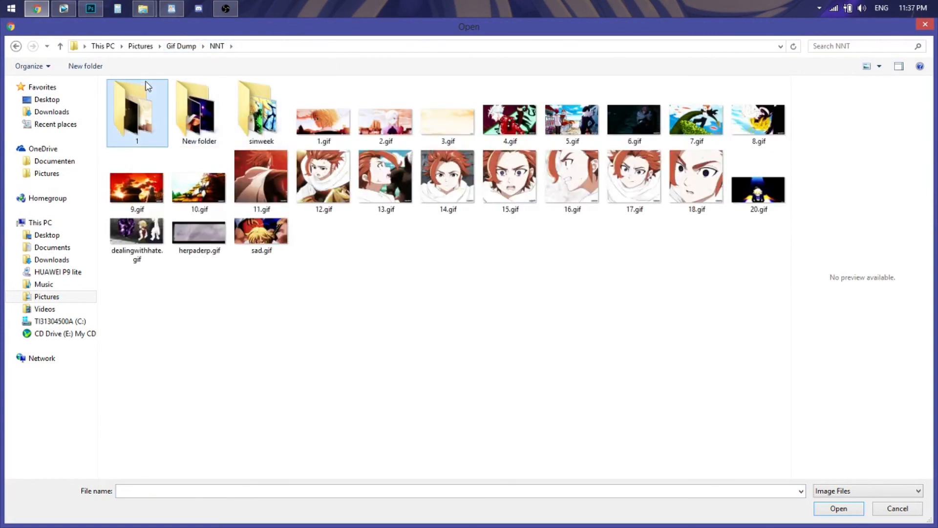
pyautogui.doubleClick(145, 87)
pyautogui.click(250, 100)
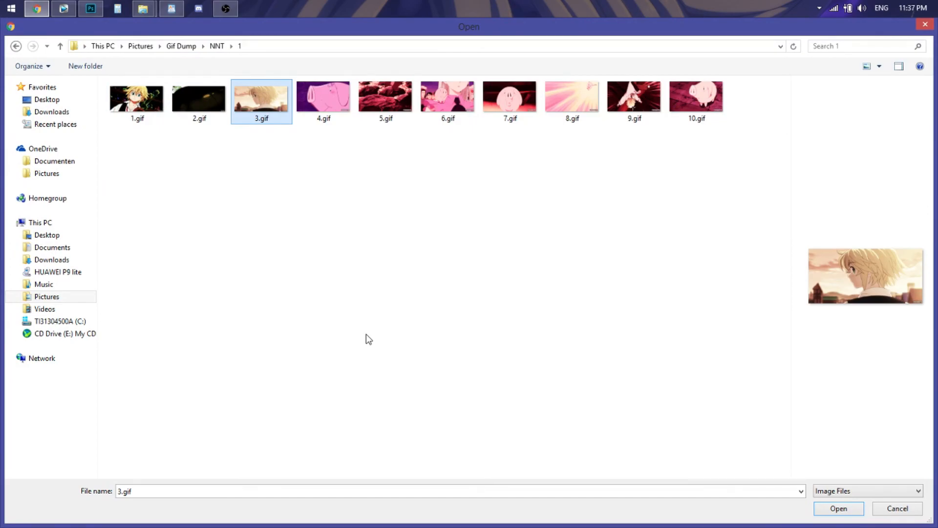
pyautogui.press('Return')
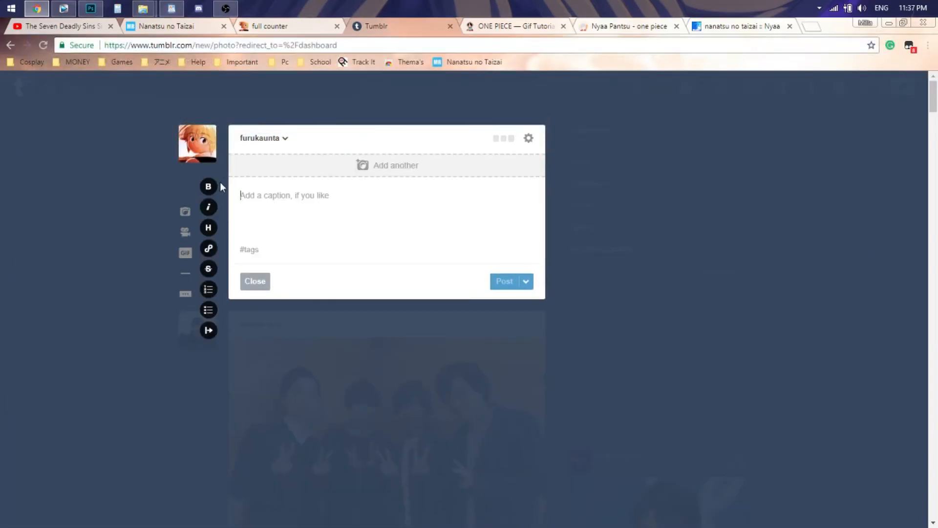